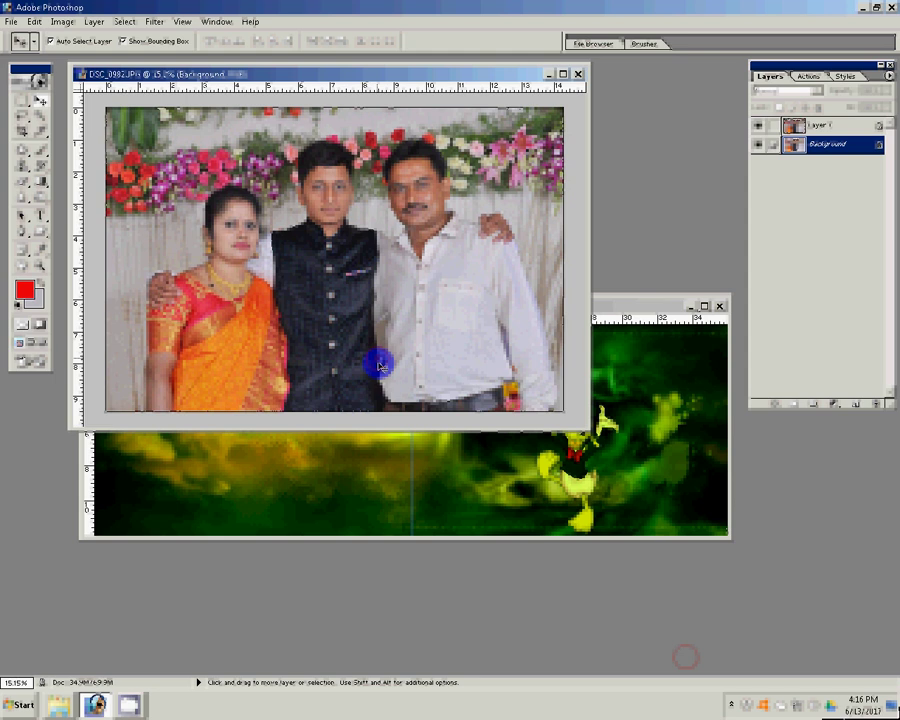
- Resize DSC_0982.JPG from 4288 to 2488 pixels wide, height scaled proportionally
{"action": "key", "text": "z"}
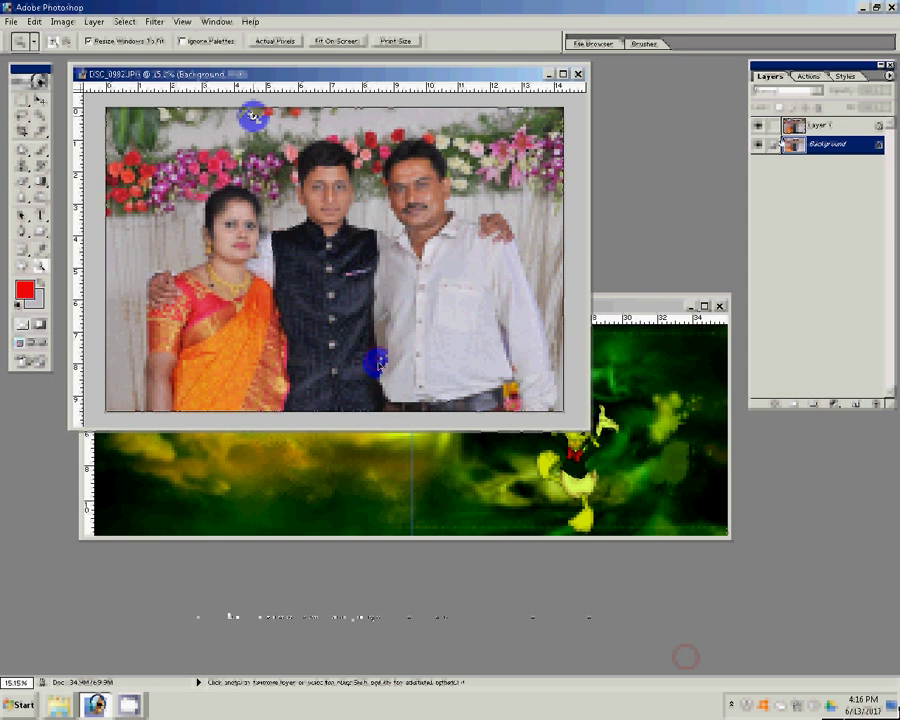
{"action": "left_click", "coordinate": [759, 125]}
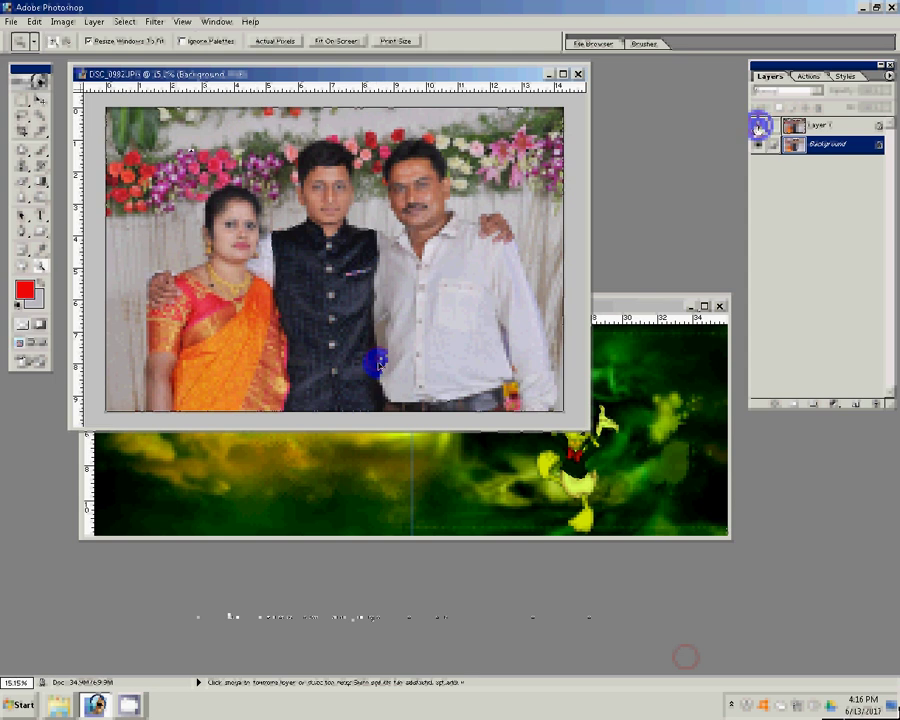
{"action": "left_click", "coordinate": [376, 362]}
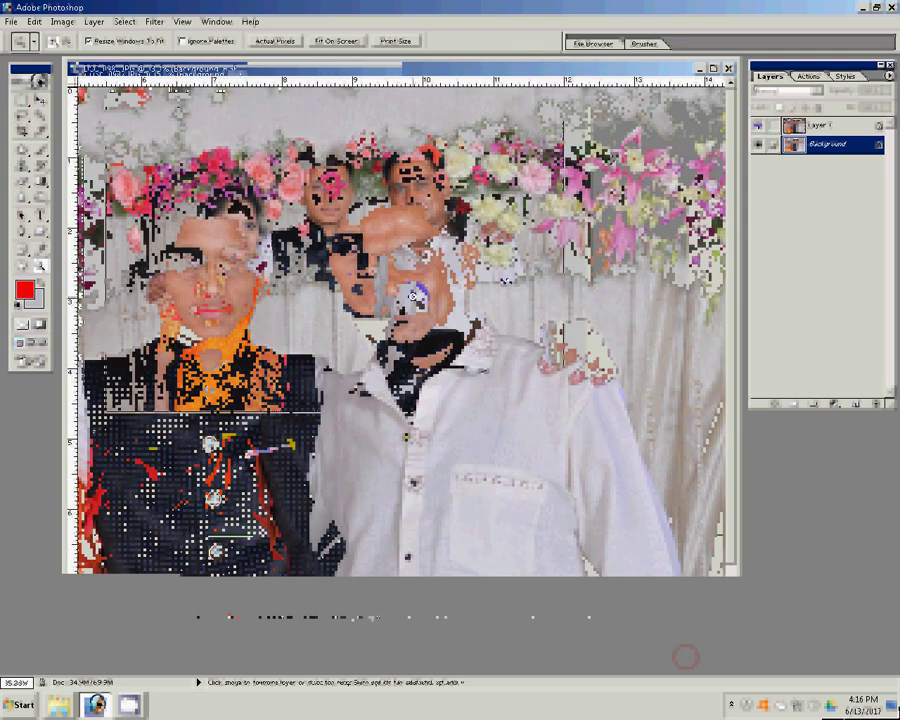
{"action": "key", "text": "ctrl+alt+i"}
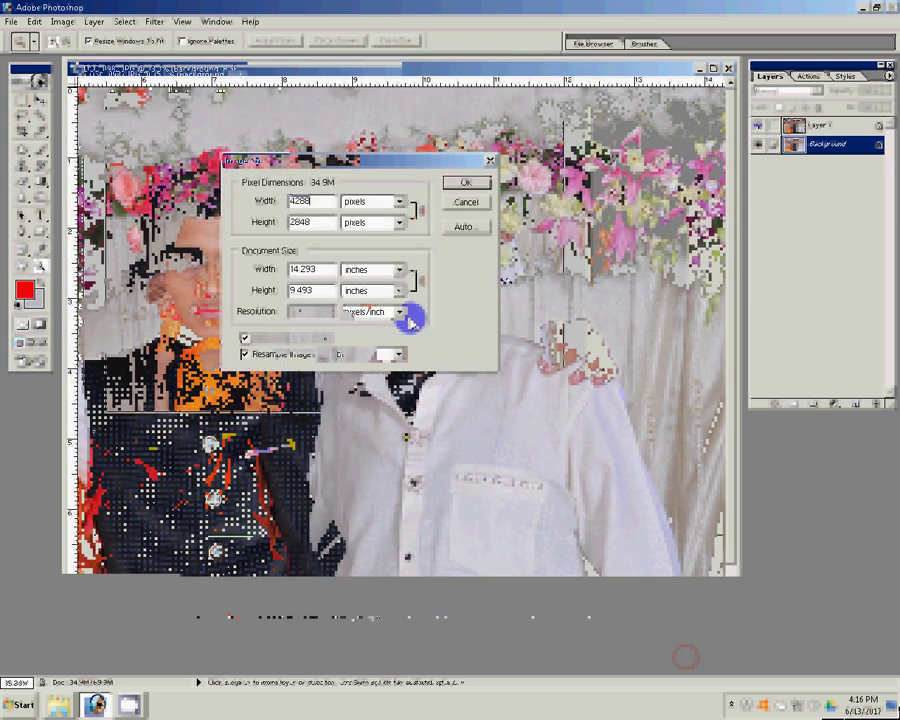
{"action": "type", "text": "2488"}
{"action": "key", "text": "Return"}
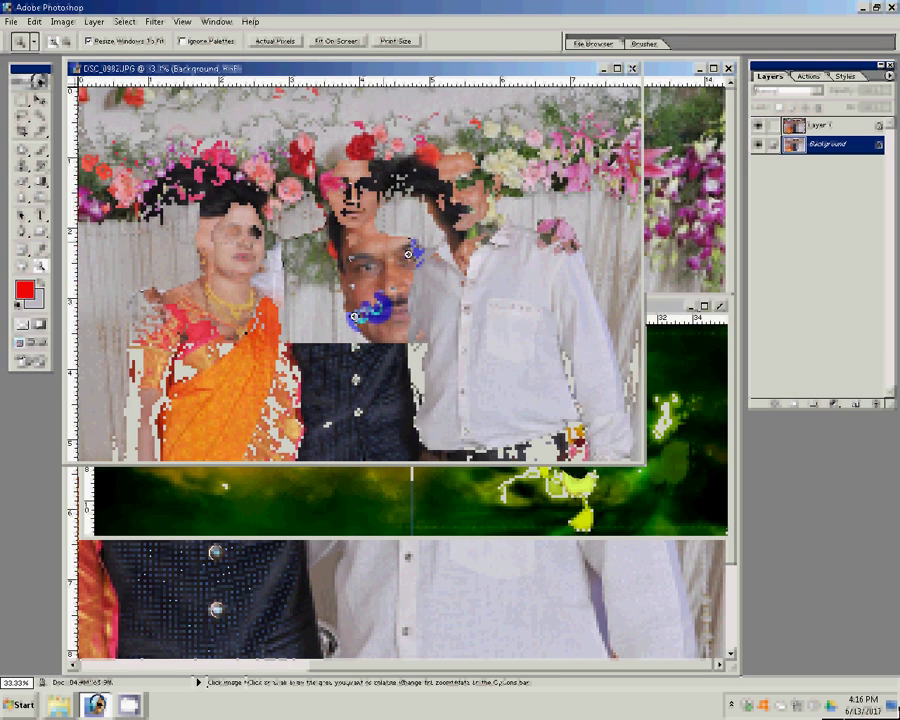
- Zoom to 200% on the older man's face and ready a 30-pixel eraser on Layer 1
{"action": "left_click", "coordinate": [535, 280]}
{"action": "left_click", "coordinate": [535, 280]}
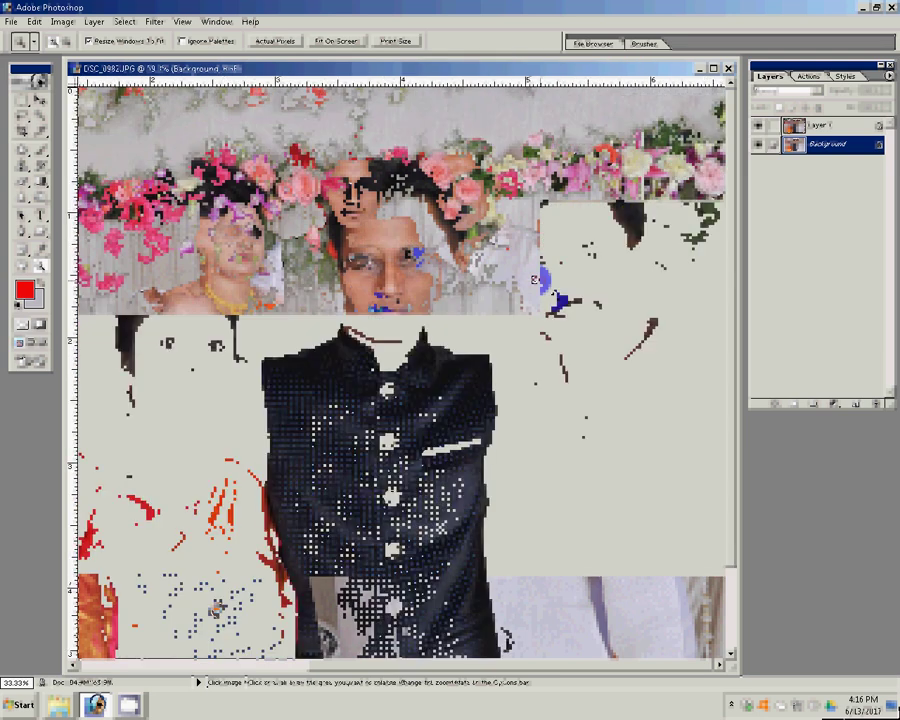
{"action": "left_click", "coordinate": [535, 280]}
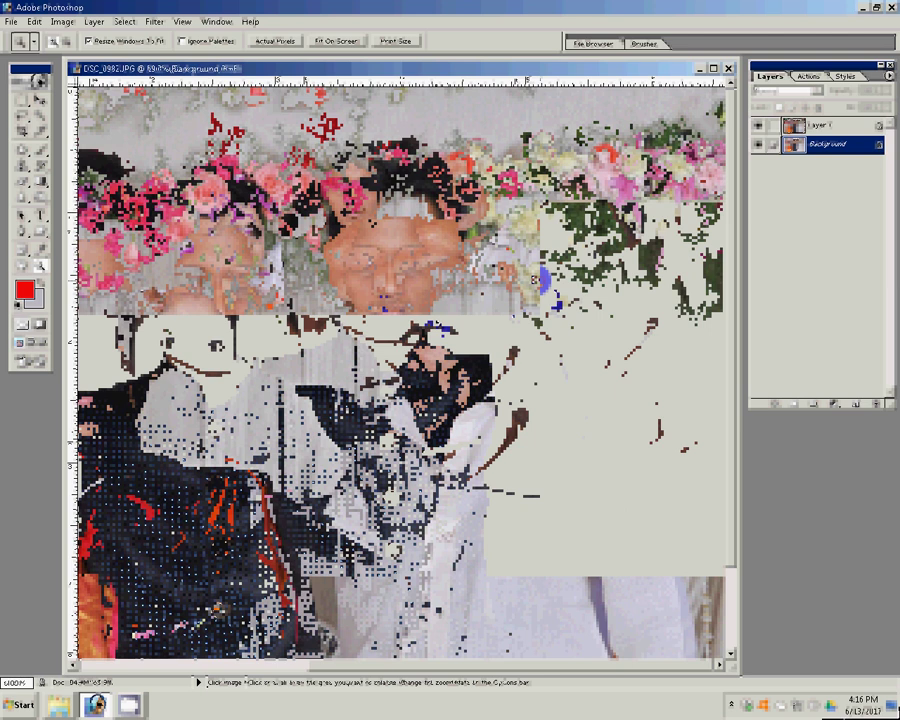
{"action": "left_click", "coordinate": [545, 280]}
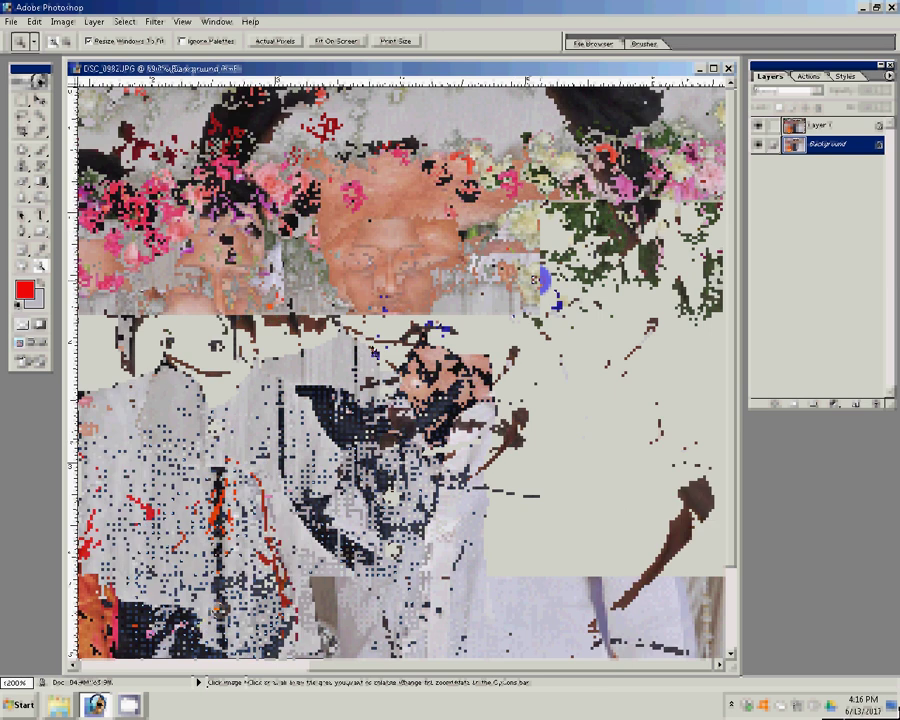
{"action": "key", "text": "b"}
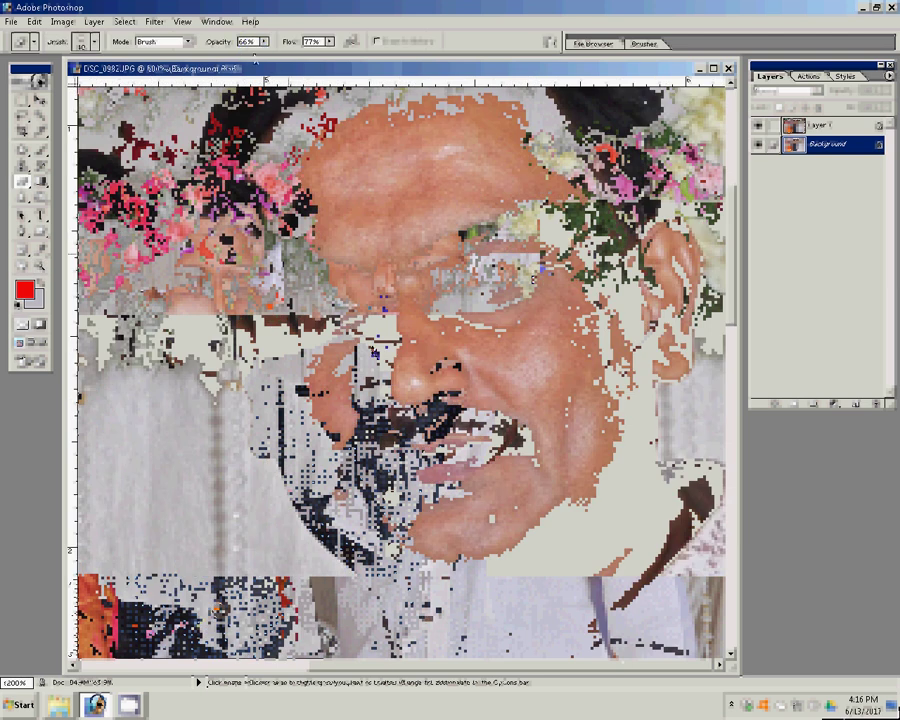
{"action": "key", "text": "bracketright"}
{"action": "key", "text": "bracketright"}
{"action": "left_click", "coordinate": [826, 127]}
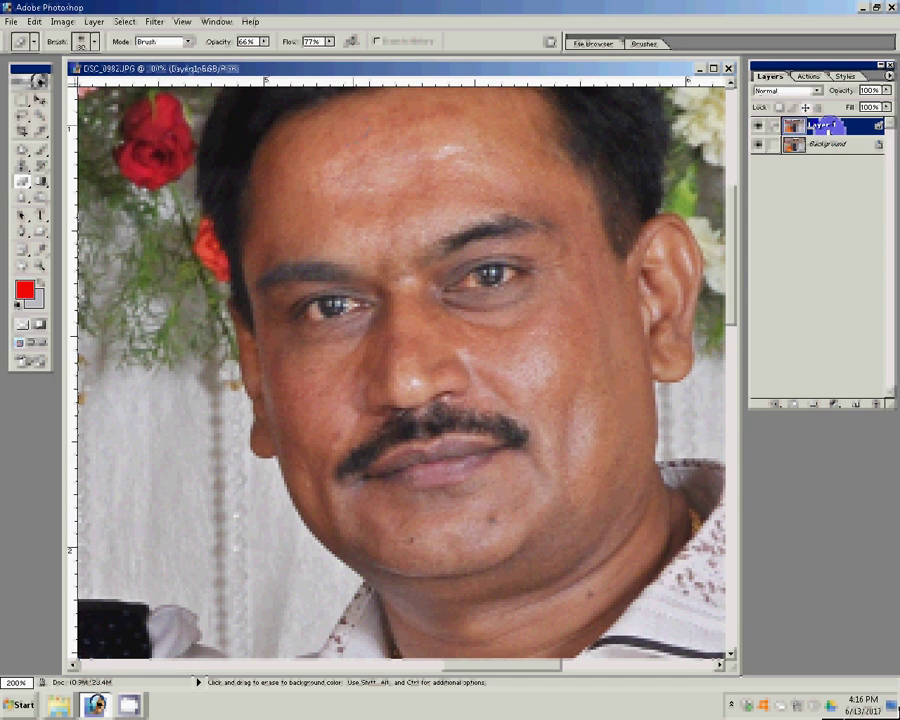
- Erase spots on the older man's forehead and near his chin on Layer 1
{"action": "left_click", "coordinate": [399, 164]}
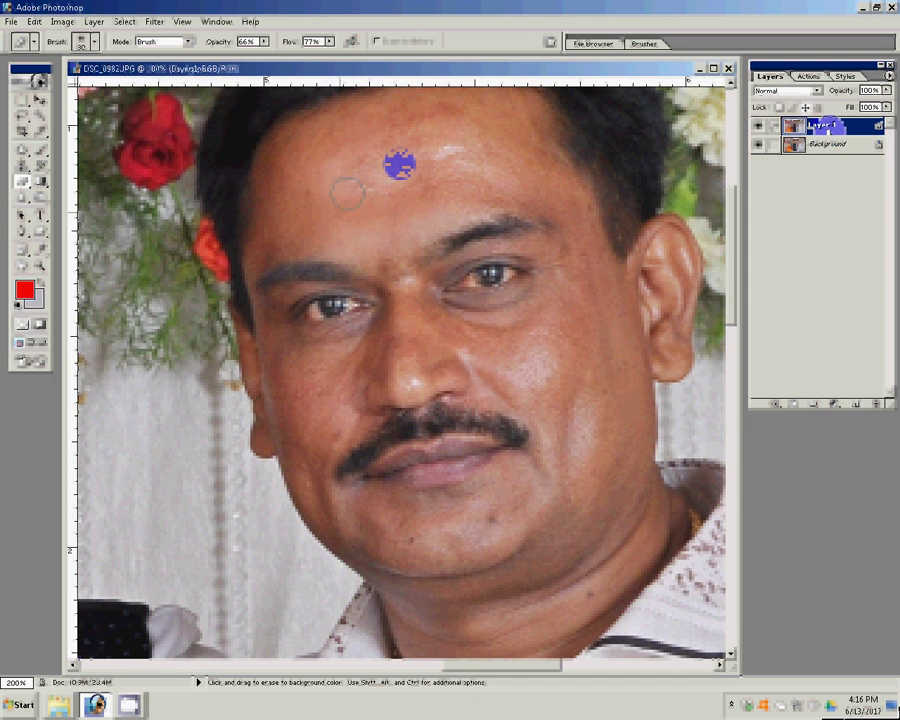
{"action": "left_click", "coordinate": [460, 182]}
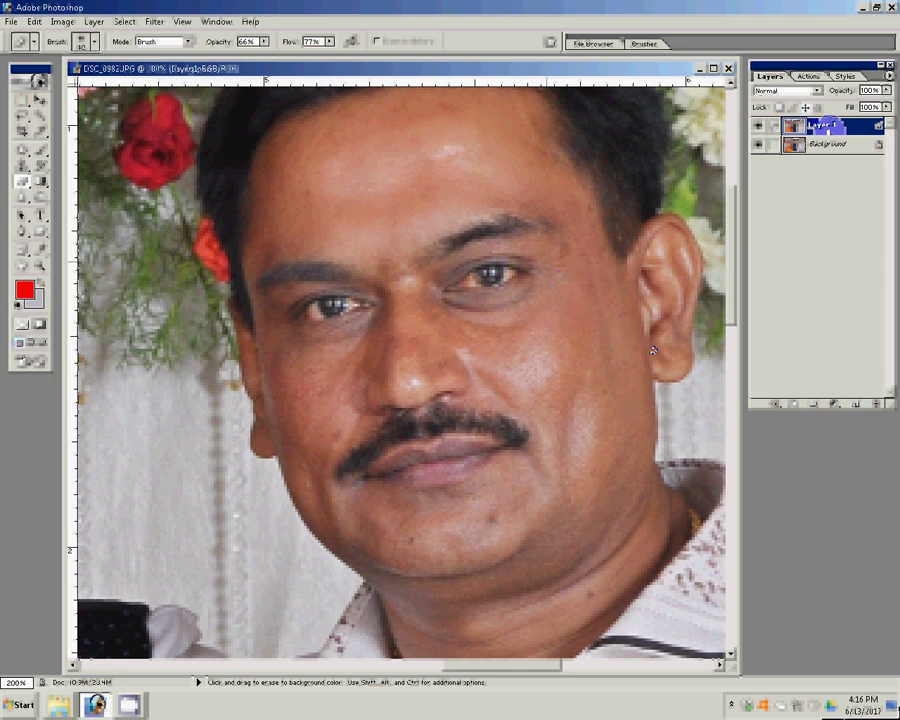
{"action": "left_click", "coordinate": [529, 496]}
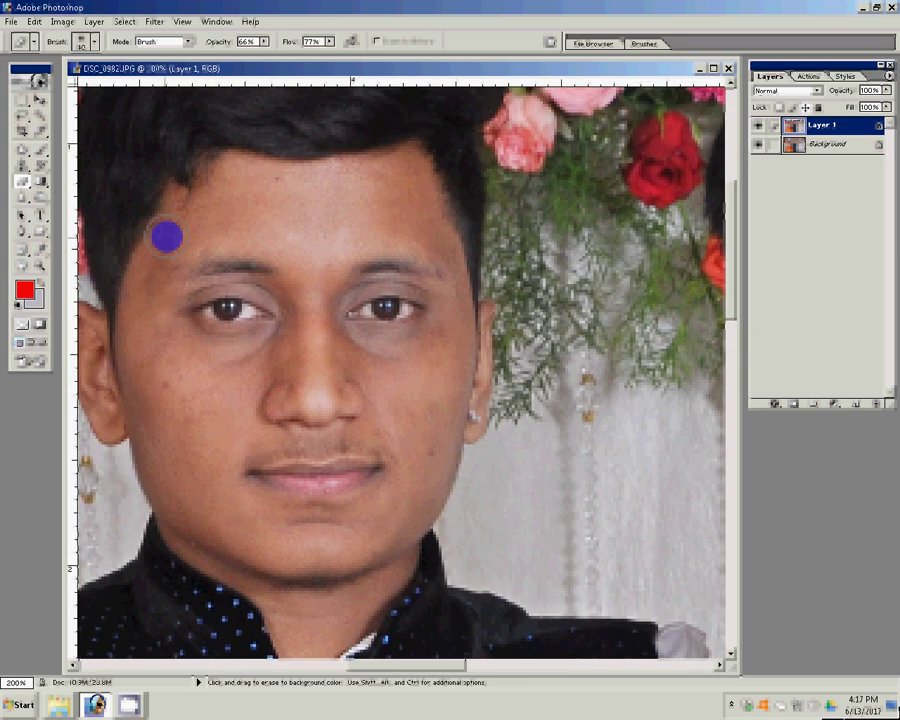
- Erase a spot on the young man's shirt with a 30-pixel eraser, then scroll to the woman's face
{"action": "key", "text": "bracketright"}
{"action": "key", "text": "bracketright"}
{"action": "key", "text": "bracketleft"}
{"action": "key", "text": "bracketleft"}
{"action": "left_click", "coordinate": [260, 628]}
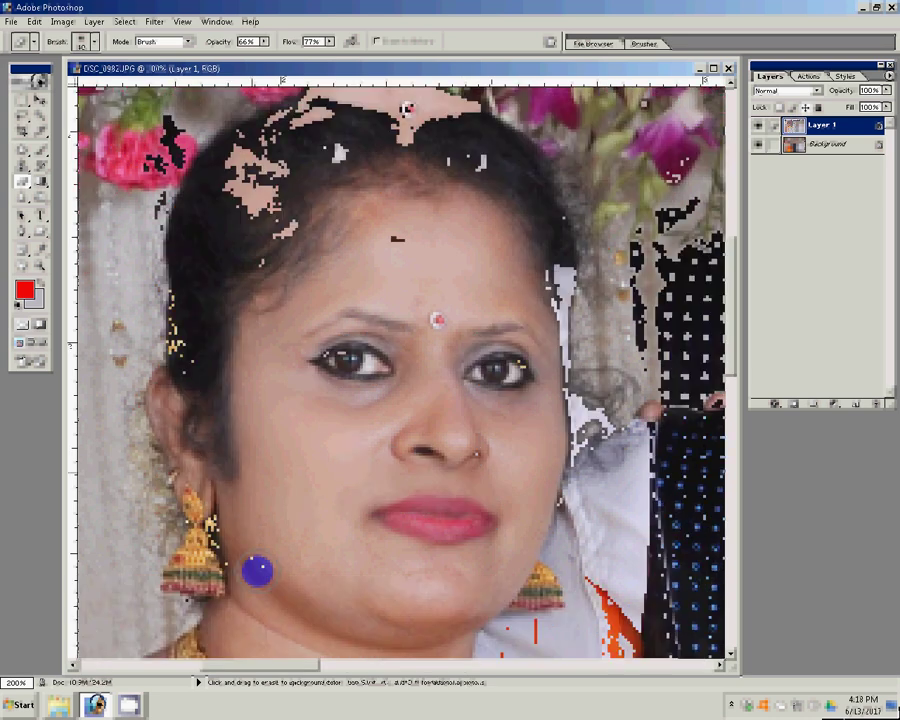
{"action": "scroll", "coordinate": [355, 376], "scroll_direction": "down", "scroll_amount": 3}
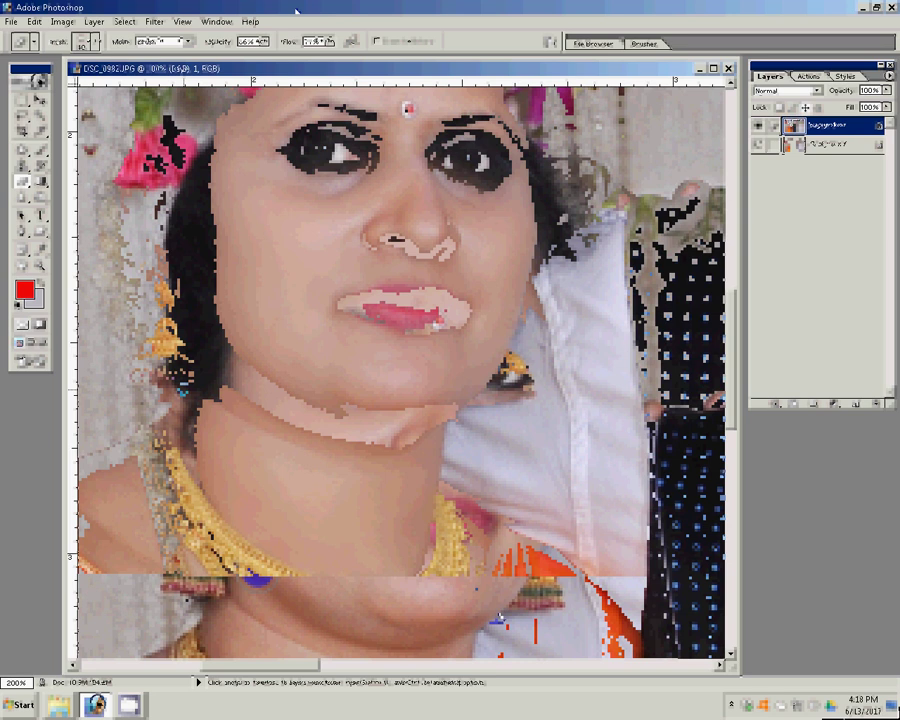
- Flatten the retouched family photo, fit it on screen, and bring the 018.psd spread forward
{"action": "key", "text": "ctrl+e"}
{"action": "key", "text": "z"}
{"action": "left_click", "coordinate": [322, 42]}
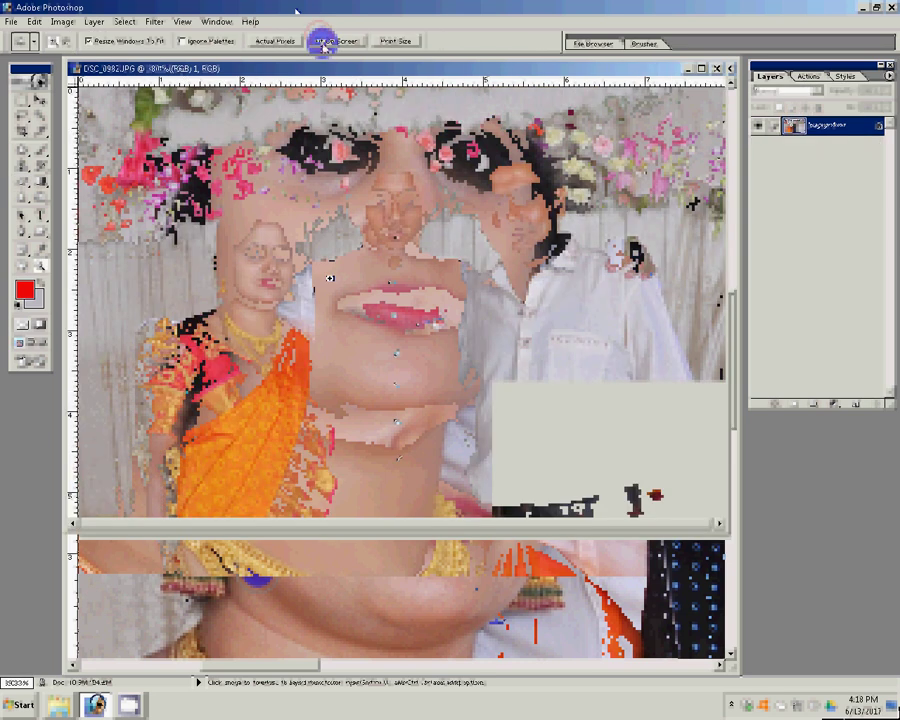
{"action": "mouse_move", "coordinate": [627, 68]}
{"action": "left_mouse_down"}
{"action": "mouse_move", "coordinate": [497, 336]}
{"action": "mouse_move", "coordinate": [480, 257]}
{"action": "left_mouse_up"}
{"action": "left_click", "coordinate": [498, 332]}
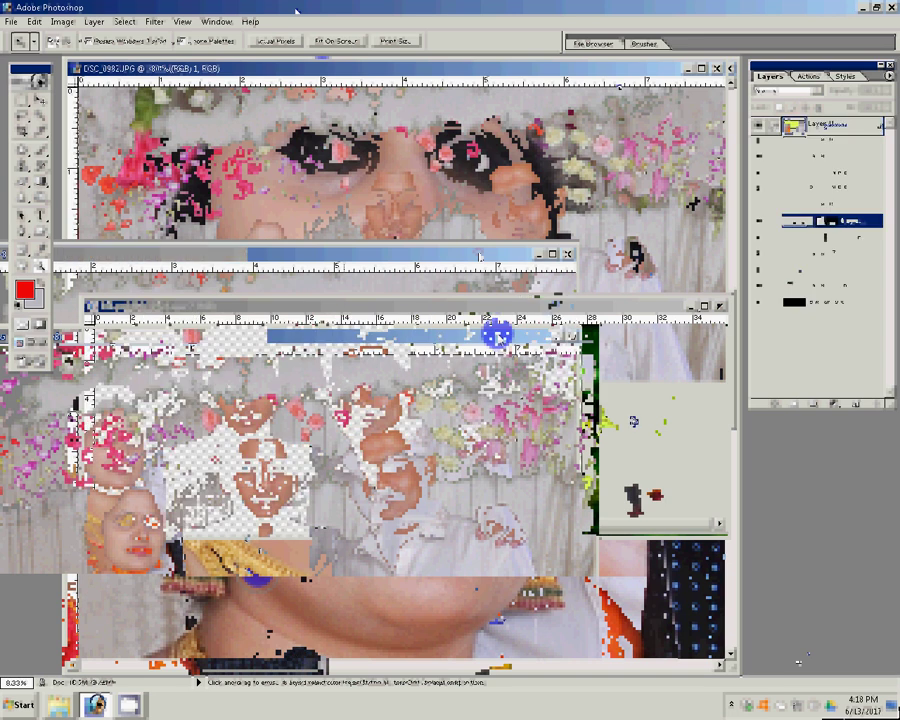
- Move Layer 19 to the top of the 018.psd layer stack
{"action": "key", "text": "v"}
{"action": "left_click", "coordinate": [645, 420]}
{"action": "mouse_move", "coordinate": [826, 221]}
{"action": "left_mouse_down"}
{"action": "mouse_move", "coordinate": [810, 210]}
{"action": "mouse_move", "coordinate": [815, 173]}
{"action": "left_mouse_up"}
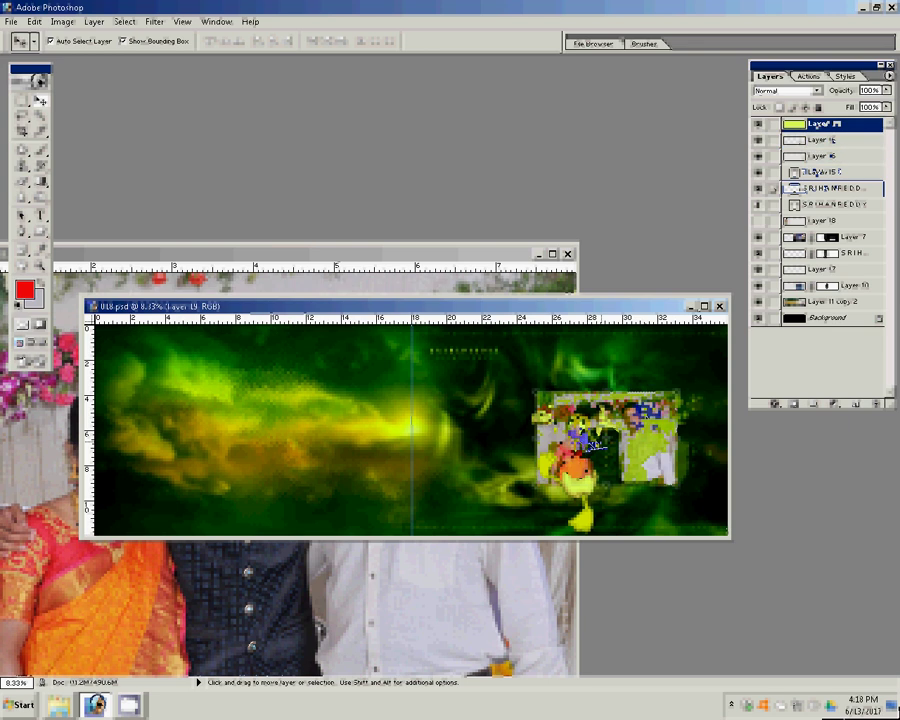
{"action": "left_click_drag", "start_coordinate": [830, 141], "coordinate": [818, 141]}
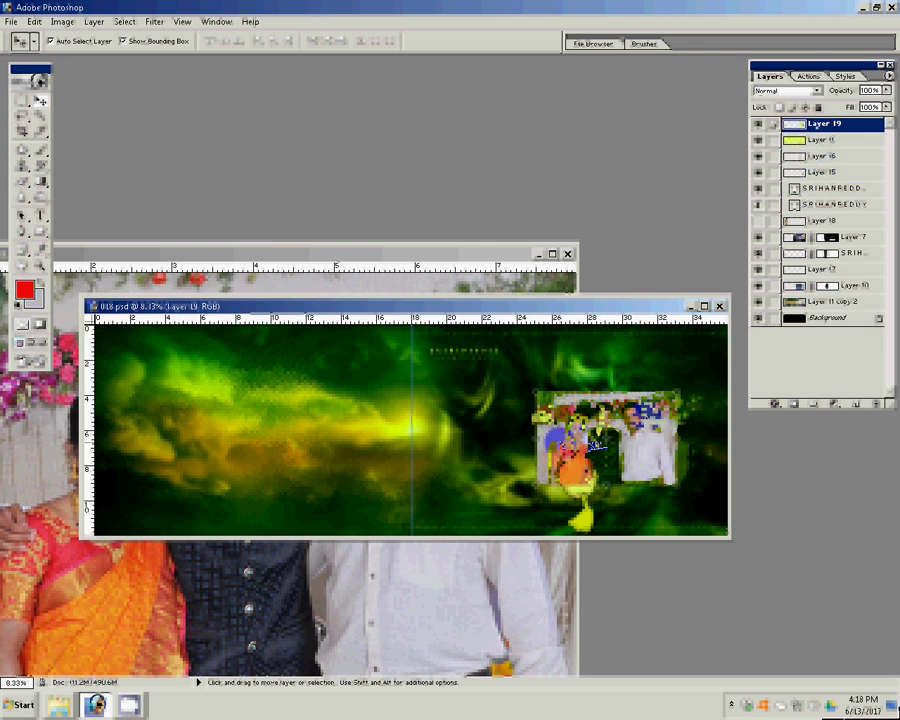
- Delete the name text layer and paste the family photo into the spread
{"action": "left_click", "coordinate": [835, 188]}
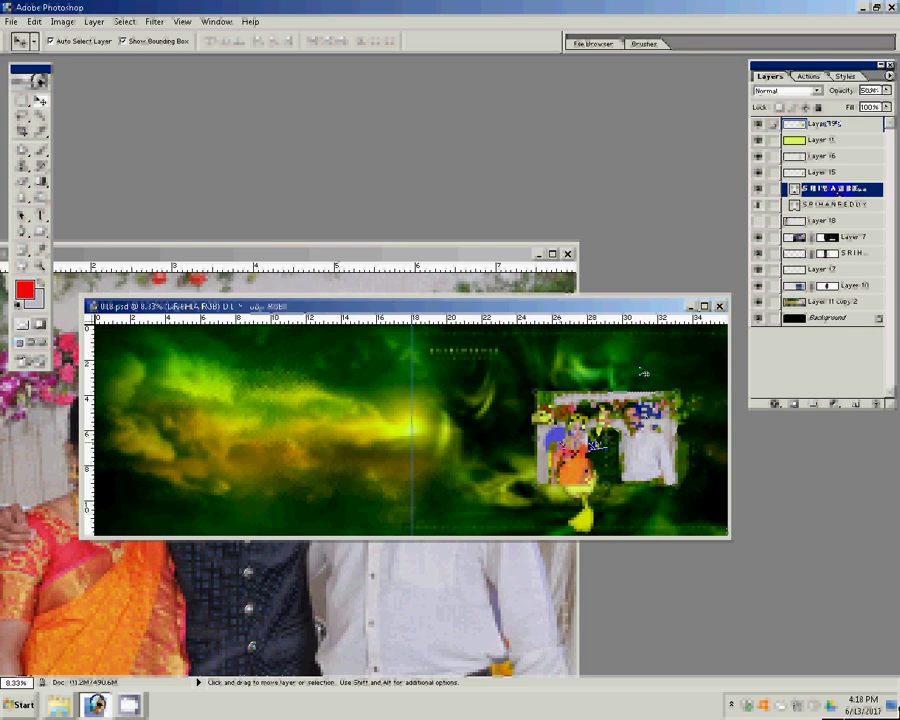
{"action": "left_click", "coordinate": [876, 404]}
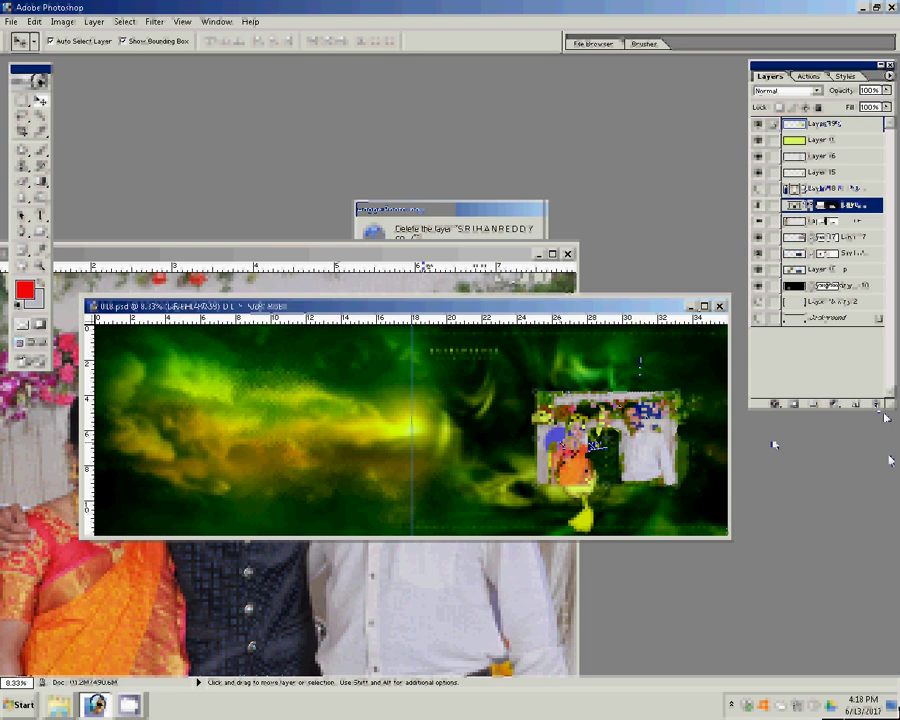
{"action": "key", "text": "ctrl+v"}
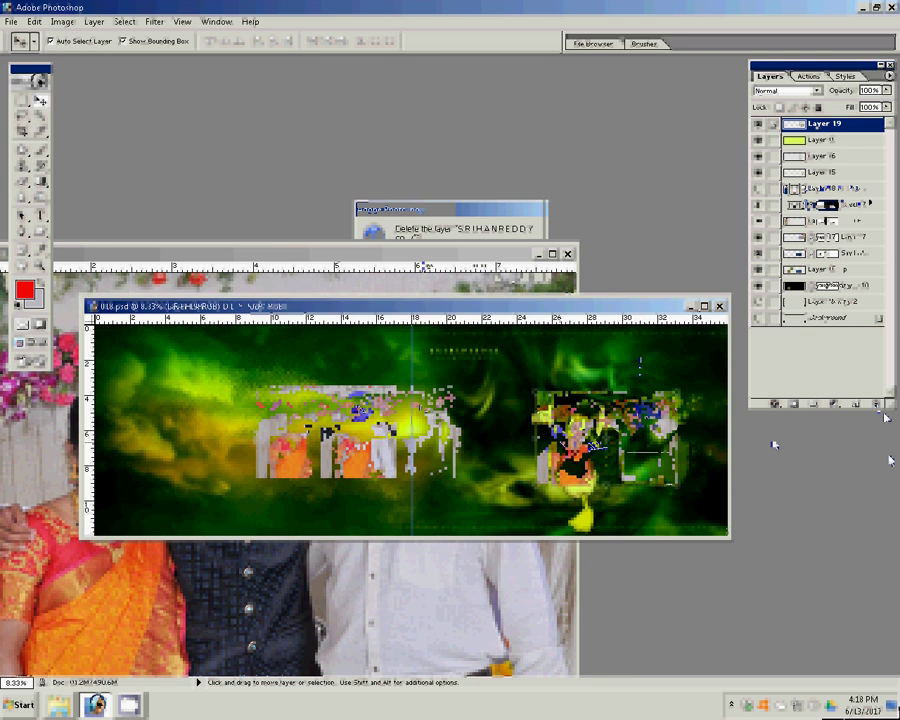
{"action": "key", "text": "ctrl+minus"}
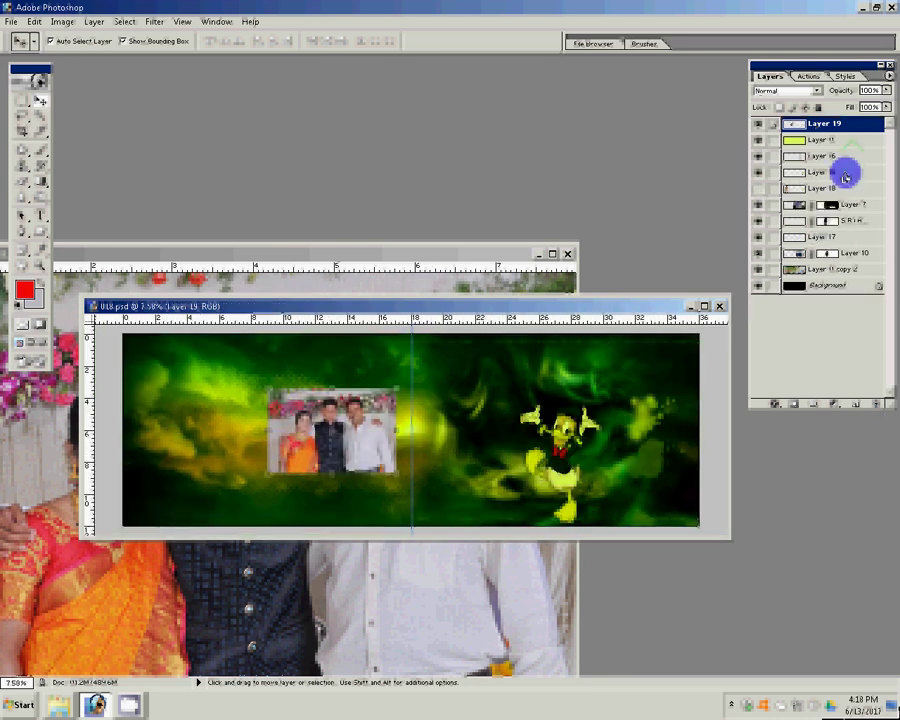
- Toggle visibility of Layers 10, 15 and 11 to check their effect on the spread
{"action": "left_click", "coordinate": [780, 237]}
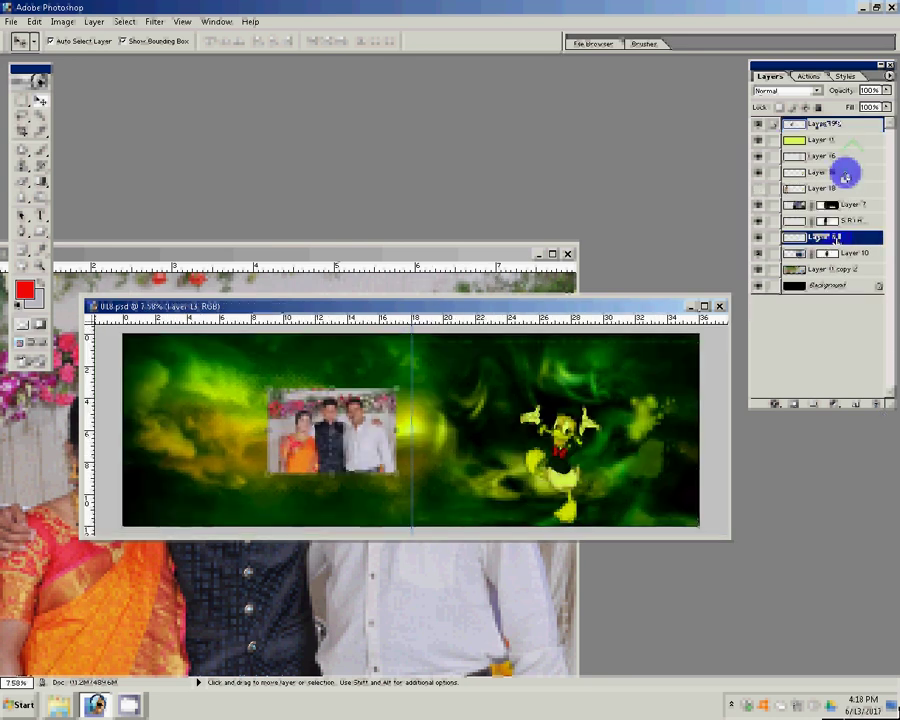
{"action": "left_click", "coordinate": [765, 250]}
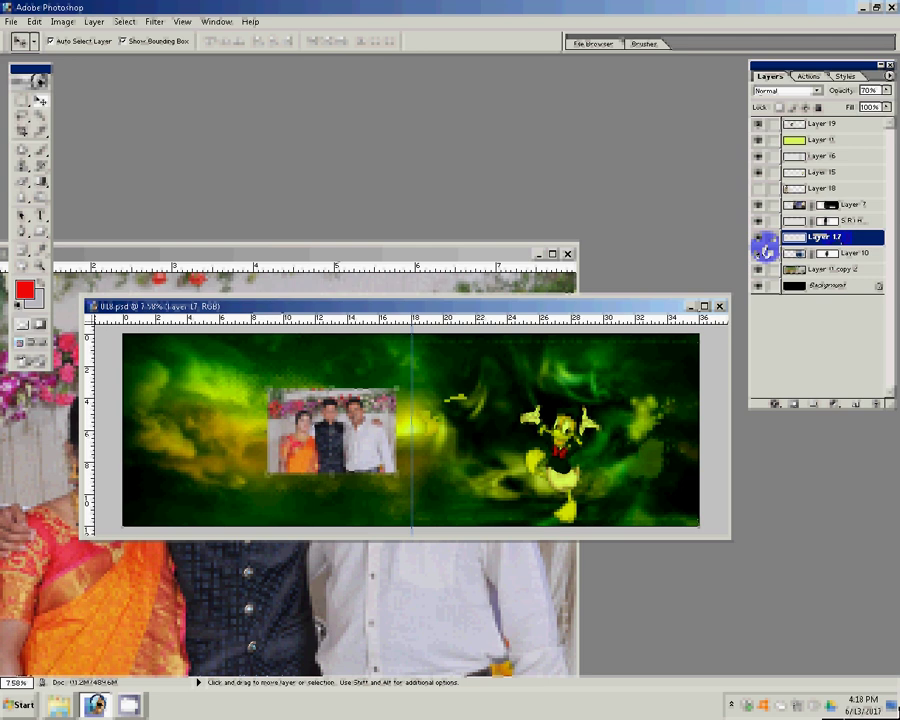
{"action": "left_click", "coordinate": [759, 174]}
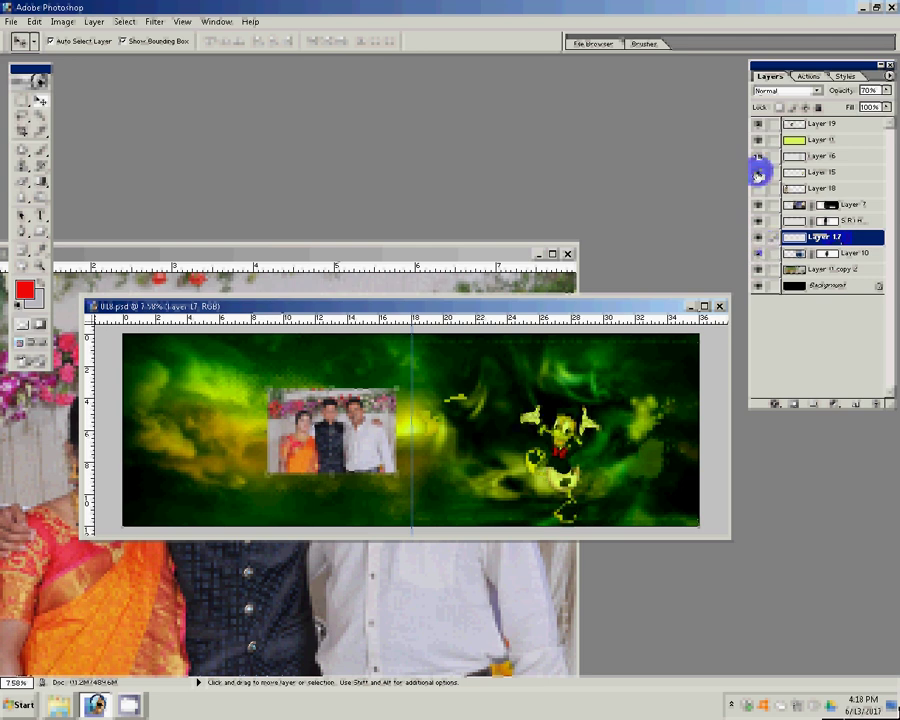
{"action": "left_click", "coordinate": [759, 141]}
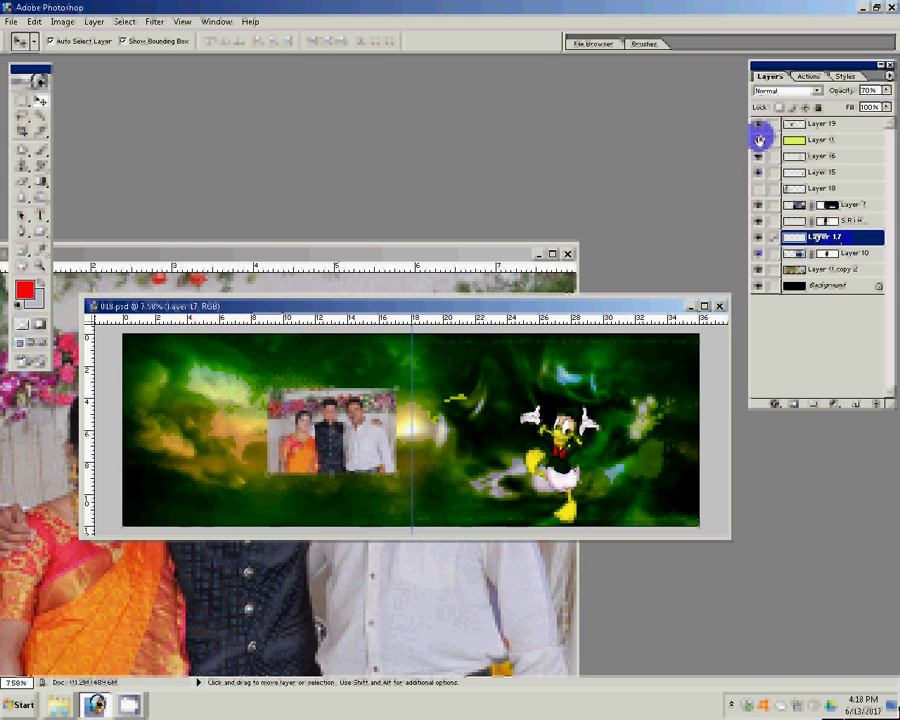
{"action": "left_click", "coordinate": [759, 141]}
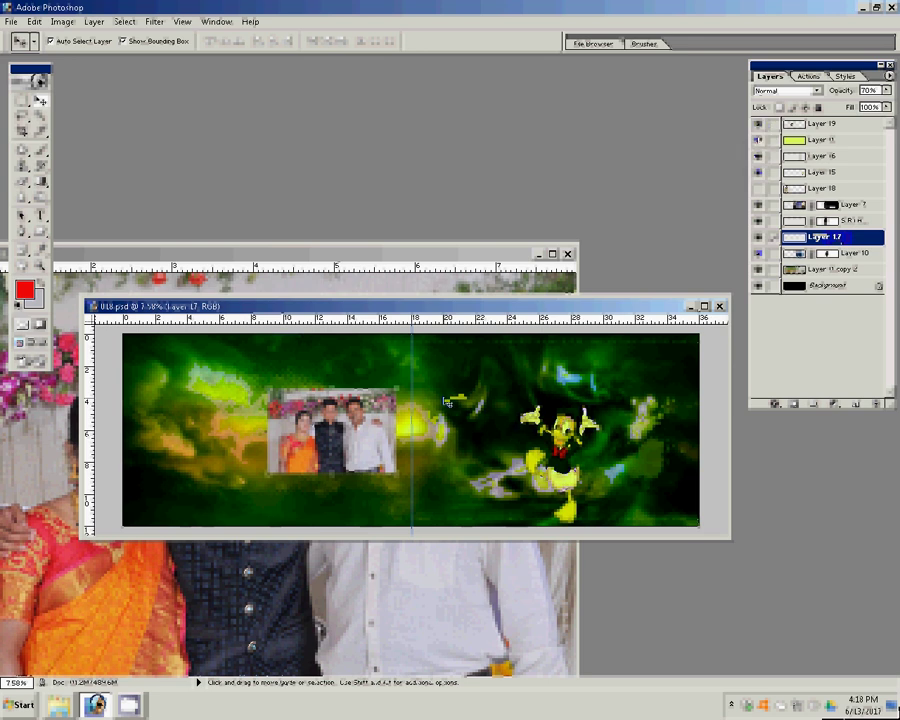
{"action": "left_click", "coordinate": [569, 341]}
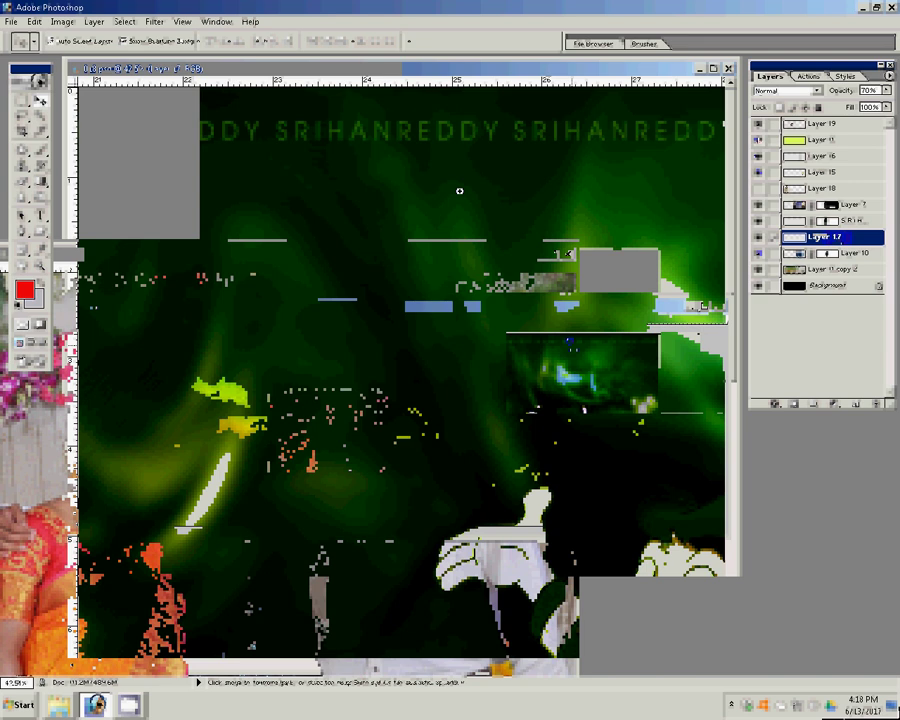
{"action": "left_click", "coordinate": [485, 130]}
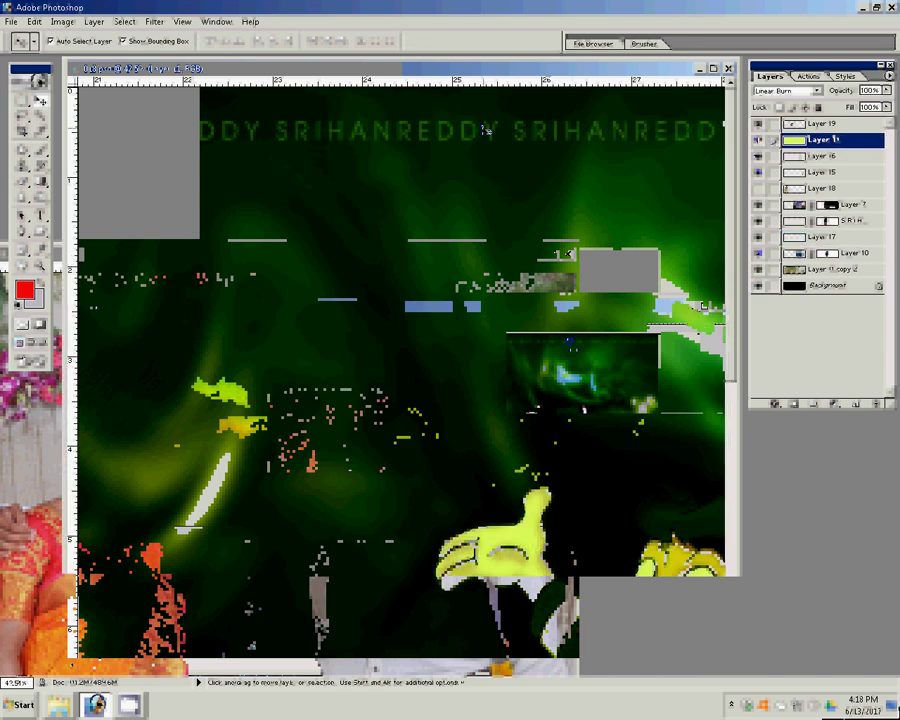
{"action": "left_click", "coordinate": [759, 141]}
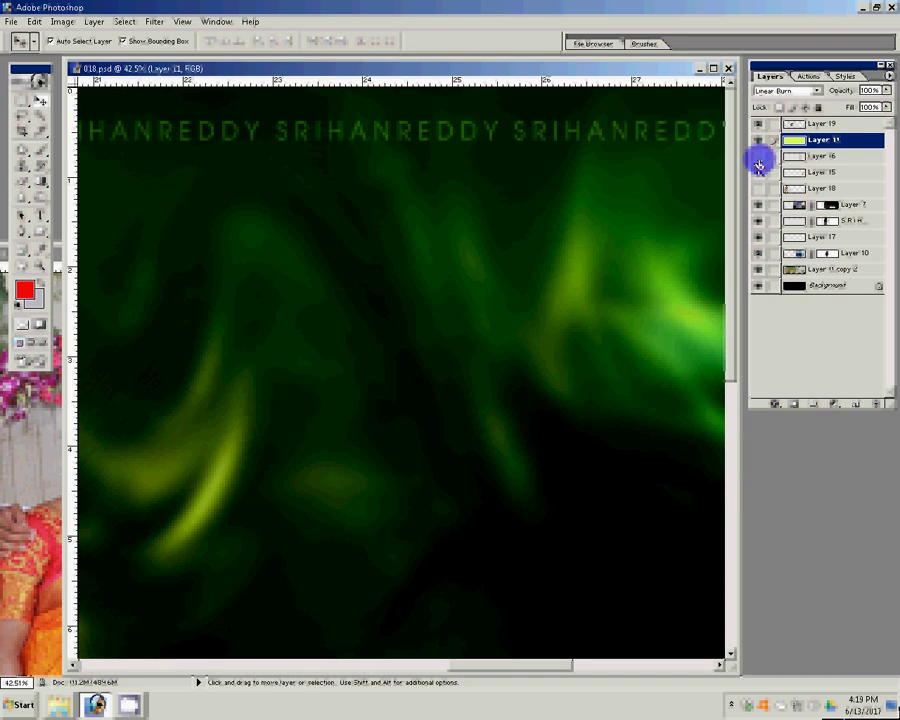
{"action": "left_click", "coordinate": [758, 172]}
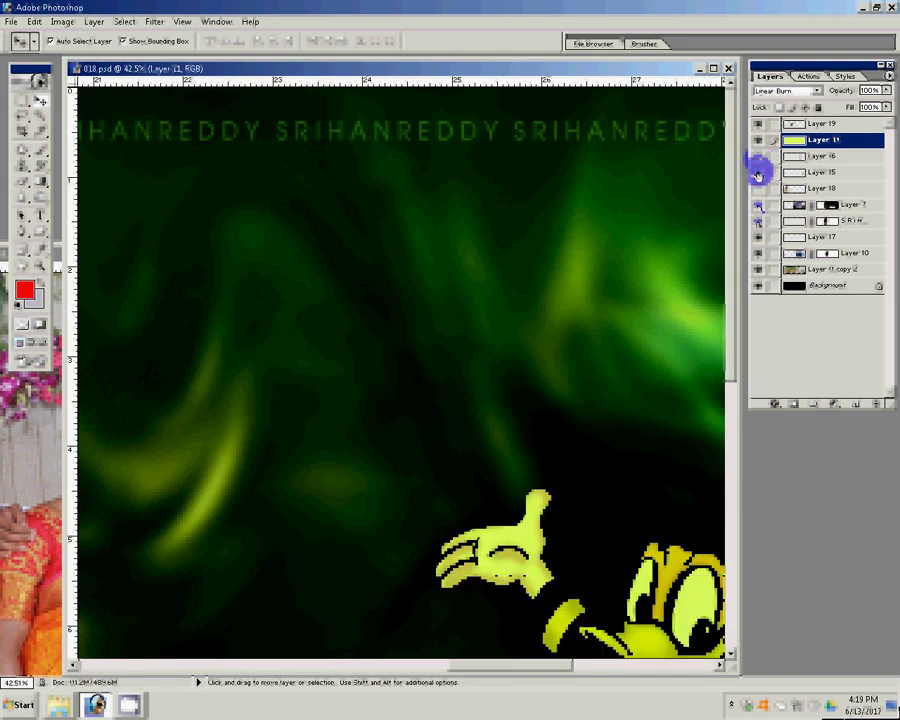
- Delete the repeated name-text copy layer, confirming Yes
{"action": "left_click", "coordinate": [815, 220]}
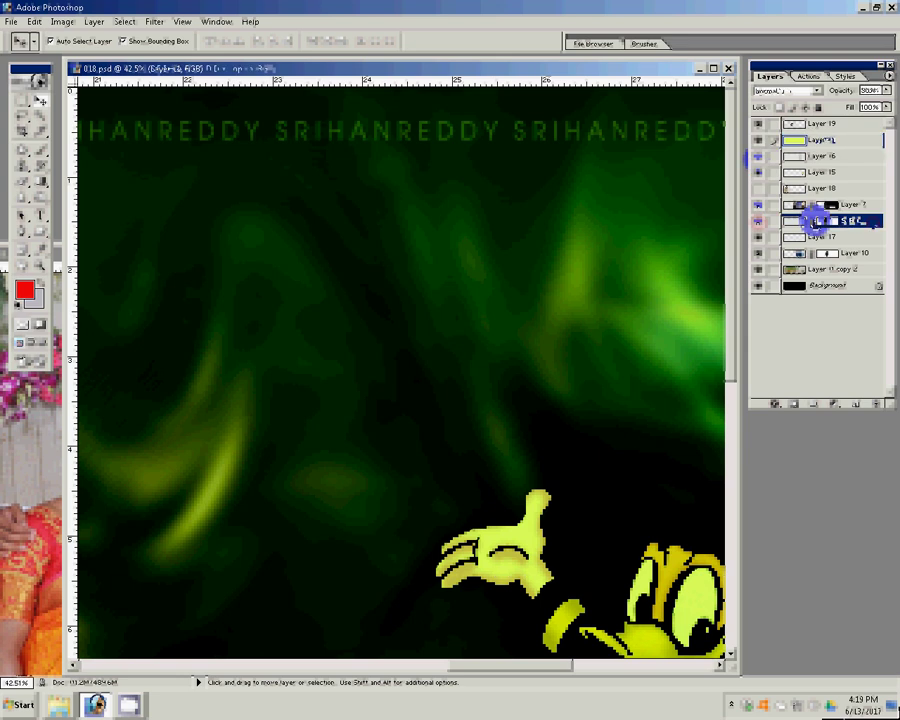
{"action": "left_click", "coordinate": [876, 404]}
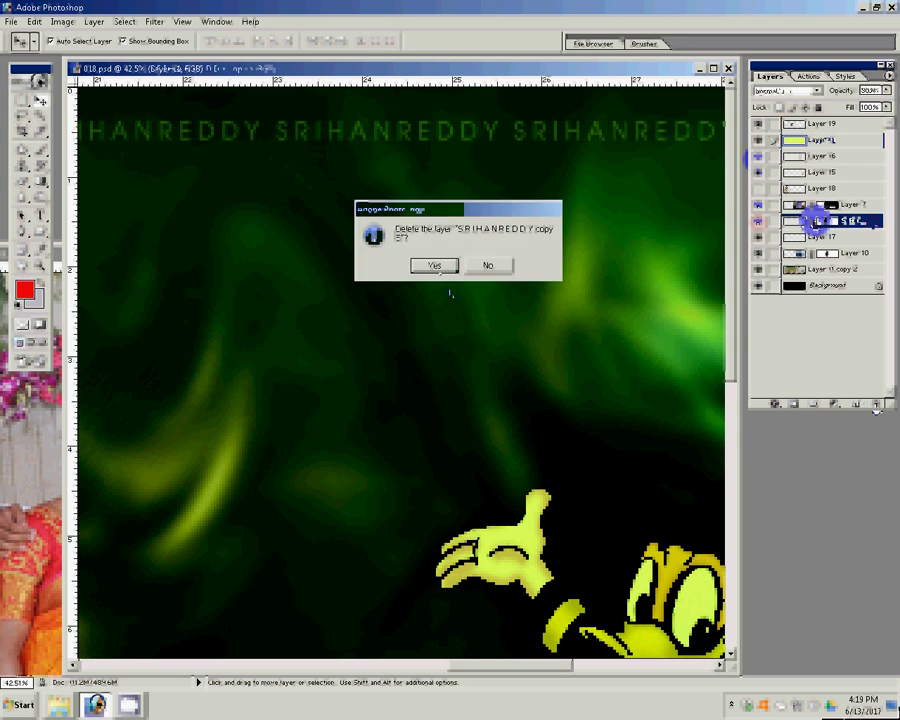
{"action": "left_click", "coordinate": [436, 266]}
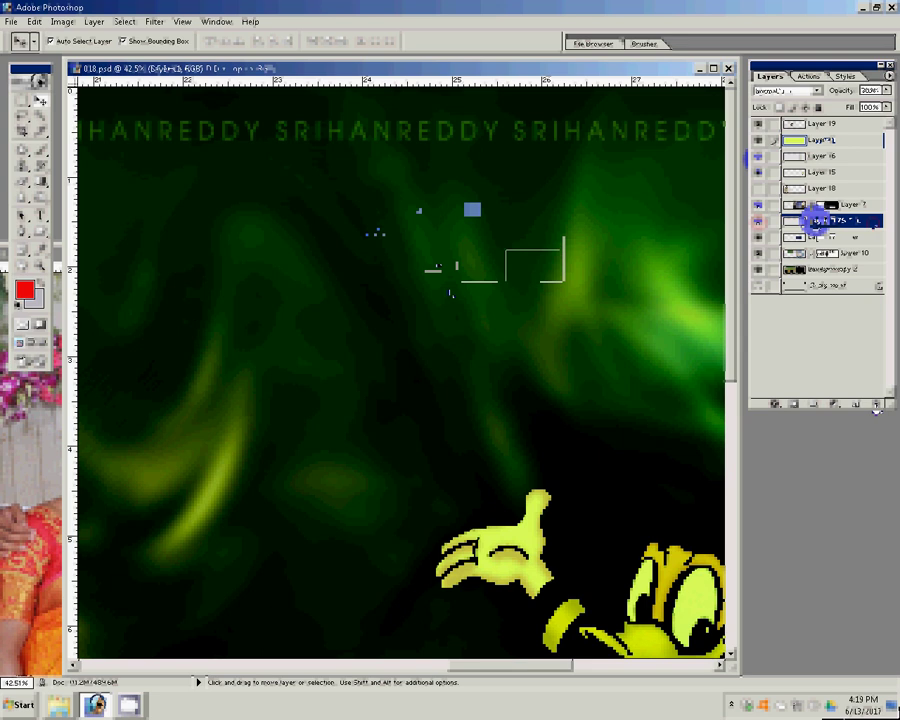
{"action": "left_click", "coordinate": [39, 264]}
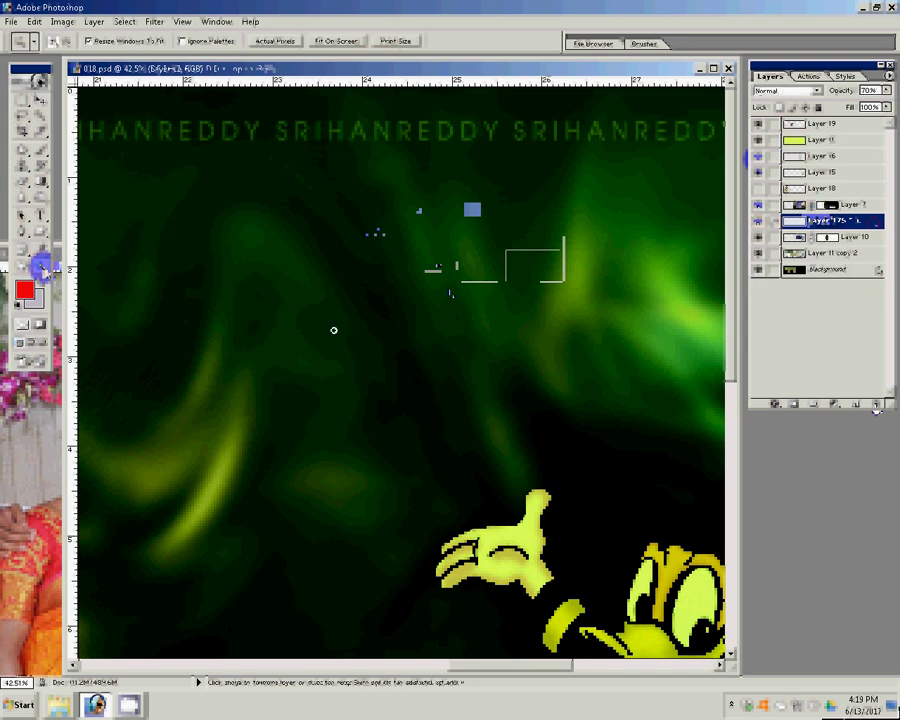
- Scale the family photo layer to about 229.2% so it covers the left page
{"action": "left_click", "coordinate": [333, 43]}
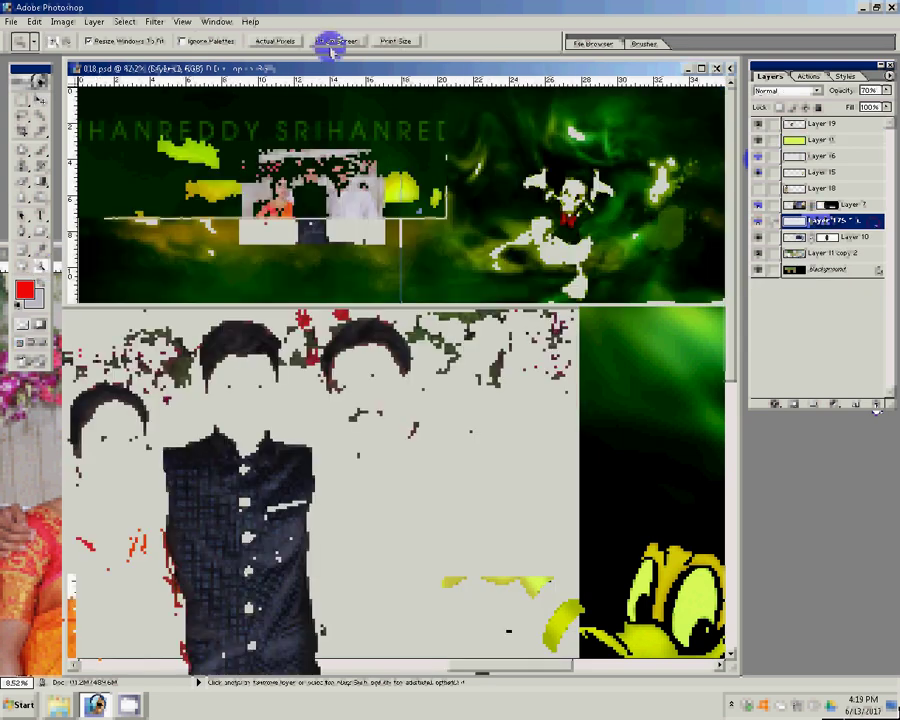
{"action": "key", "text": "alt+shift+bracketright"}
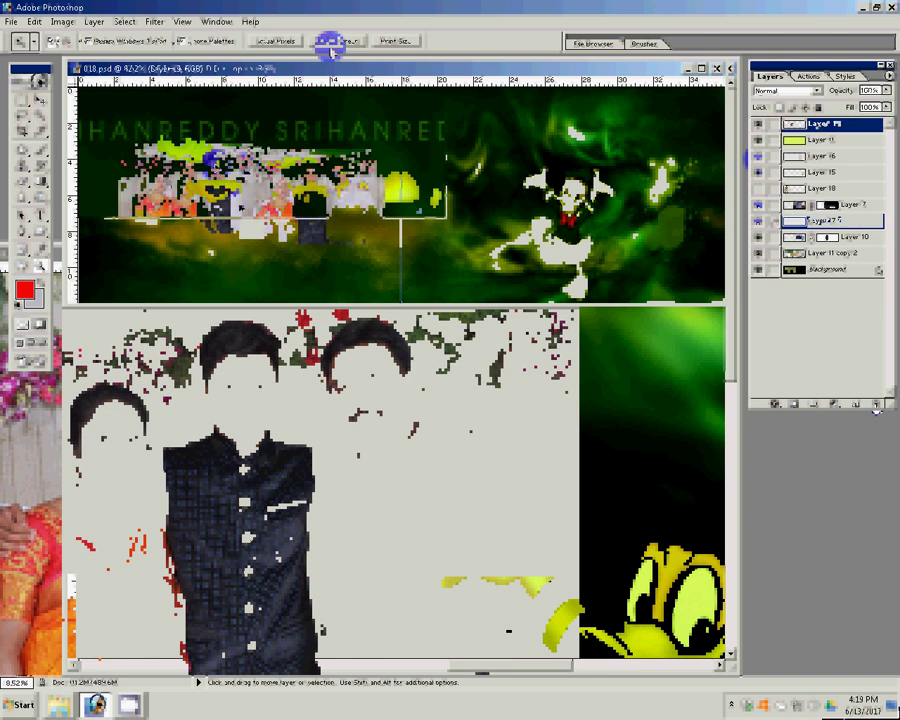
{"action": "key", "text": "v"}
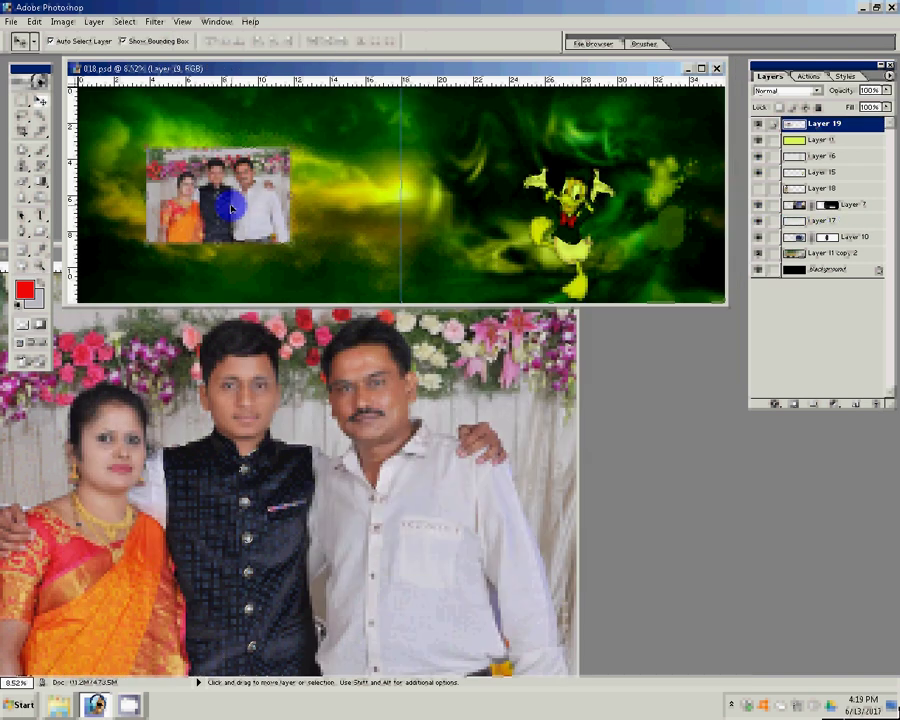
{"action": "key", "text": "ctrl+minus"}
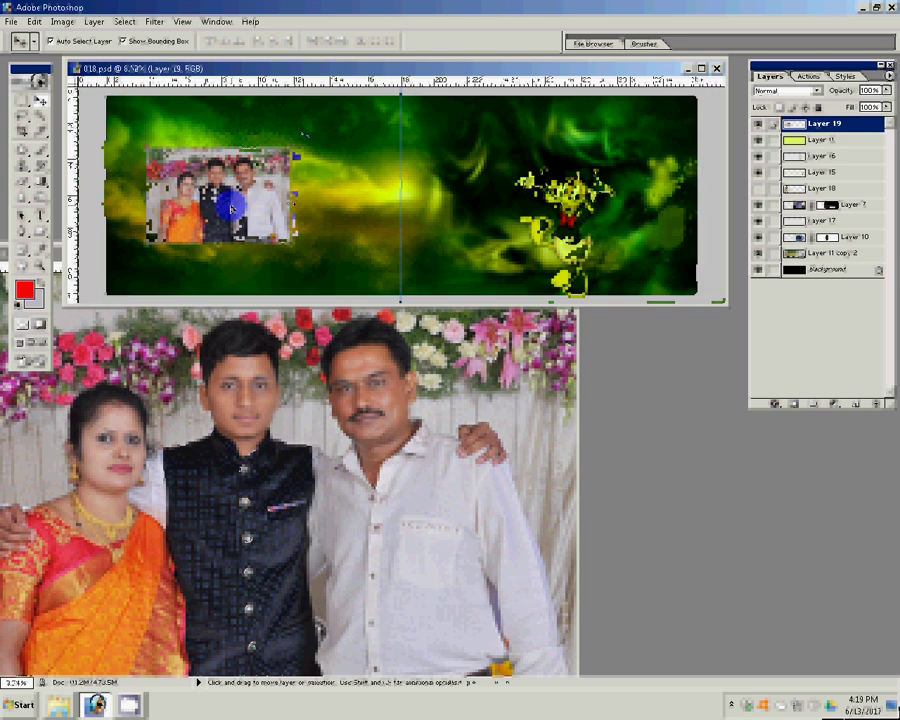
{"action": "left_click_drag", "start_coordinate": [232, 207], "coordinate": [395, 112]}
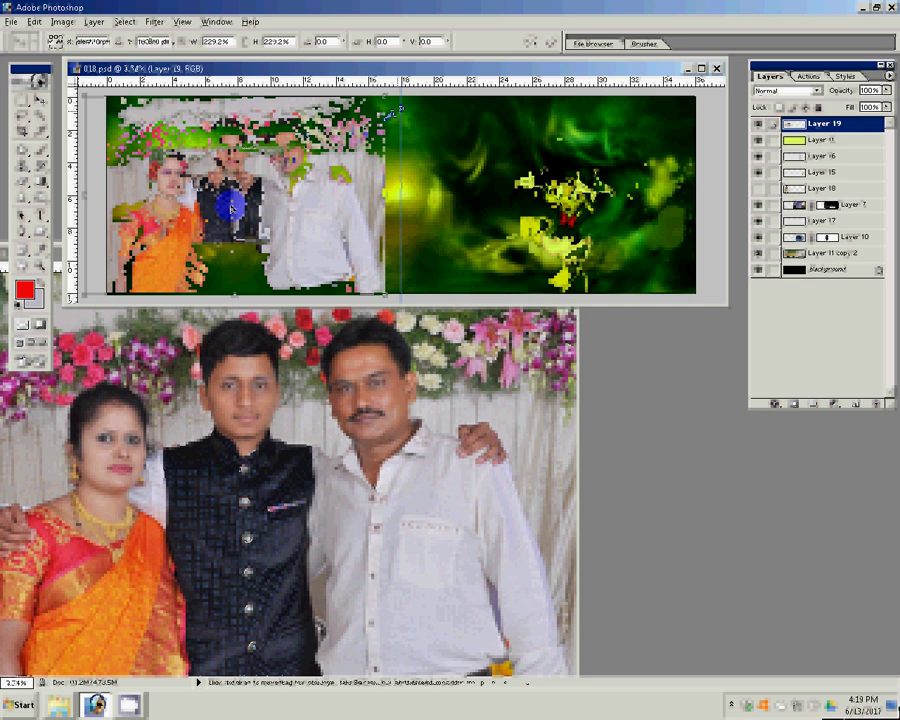
{"action": "key", "text": "Return"}
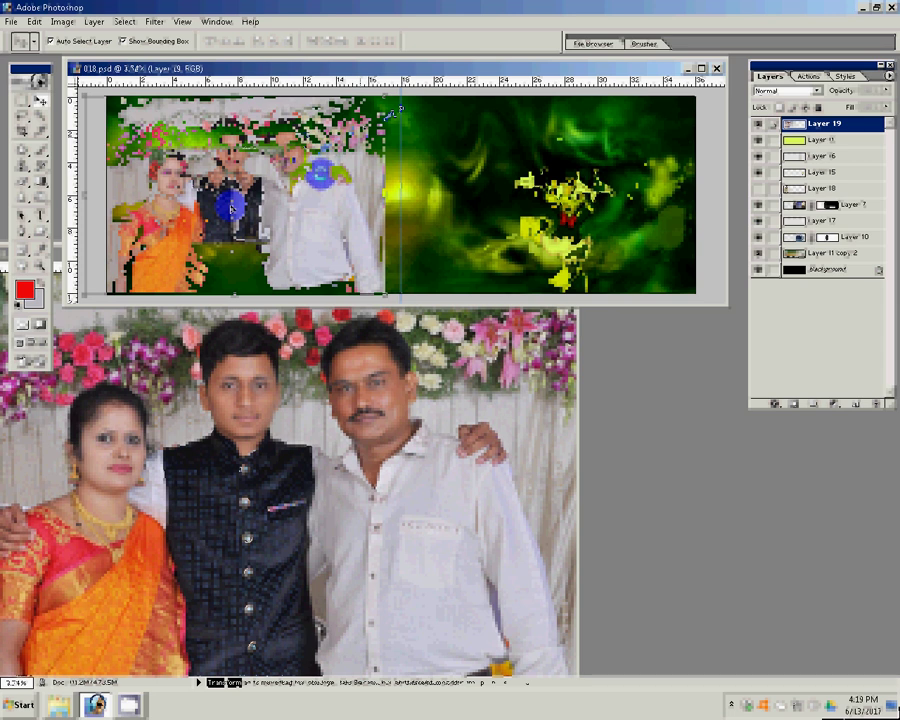
{"action": "key", "text": "Return"}
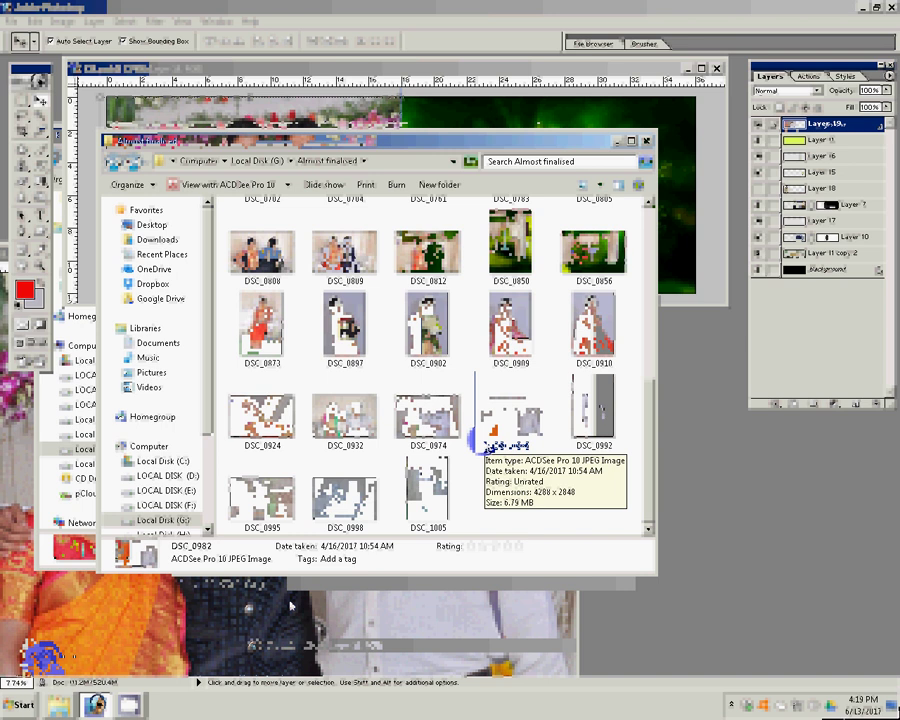
- Select several couple photos in the Almost finalised folder and open them in Photoshop
{"action": "left_click", "coordinate": [267, 276]}
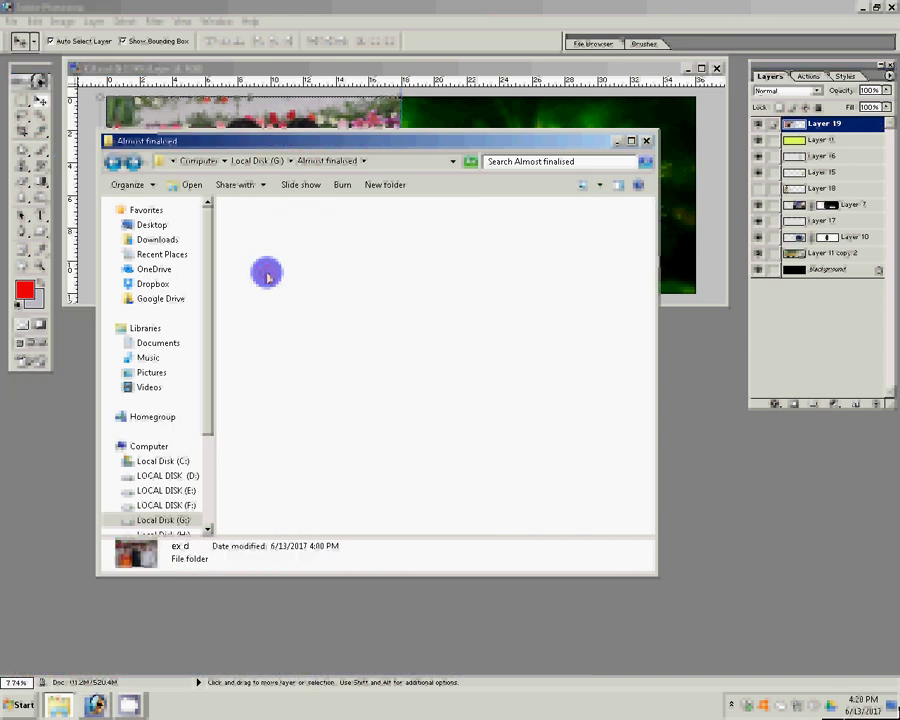
{"action": "left_click", "coordinate": [120, 161]}
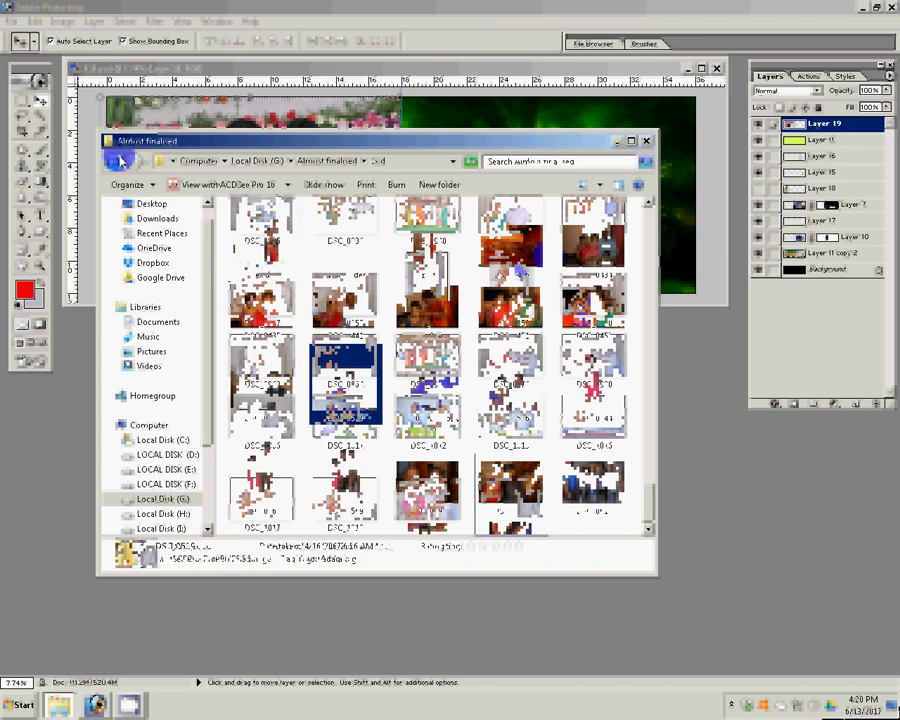
{"action": "key", "text": "shift+Right"}
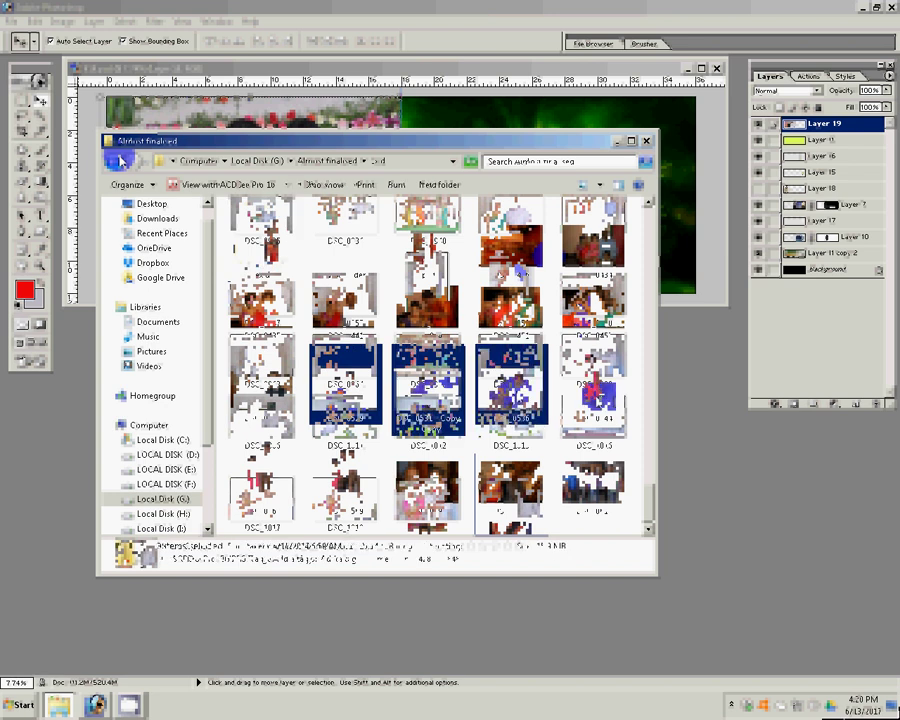
{"action": "key", "text": "shift+Right"}
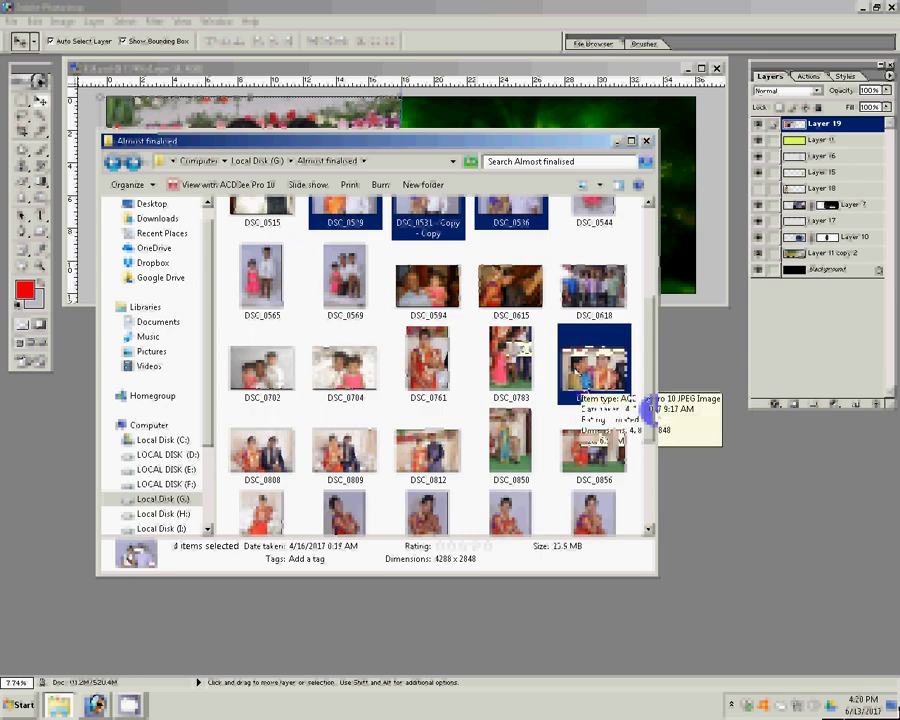
{"action": "left_click", "coordinate": [733, 496]}
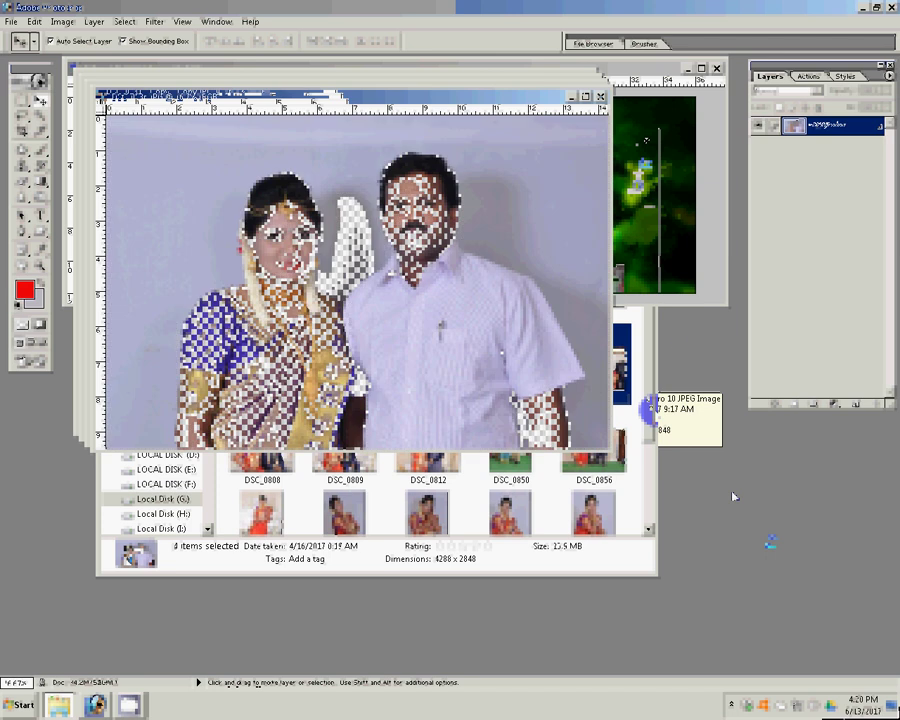
- Run the Correction action on the couple photo and resize it to 8 inches wide
{"action": "left_click", "coordinate": [277, 116]}
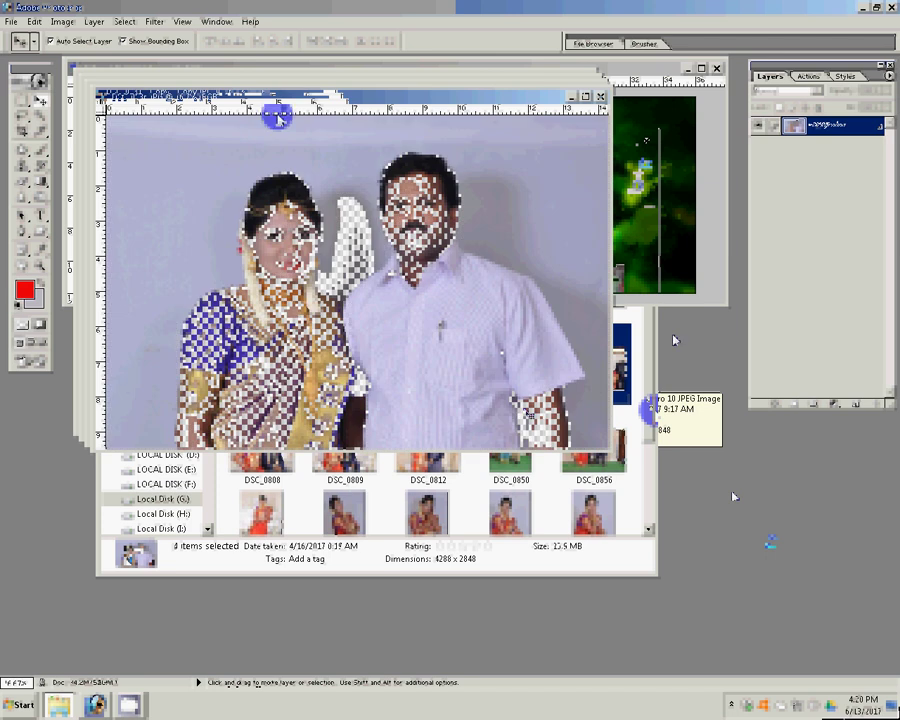
{"action": "left_click", "coordinate": [808, 76]}
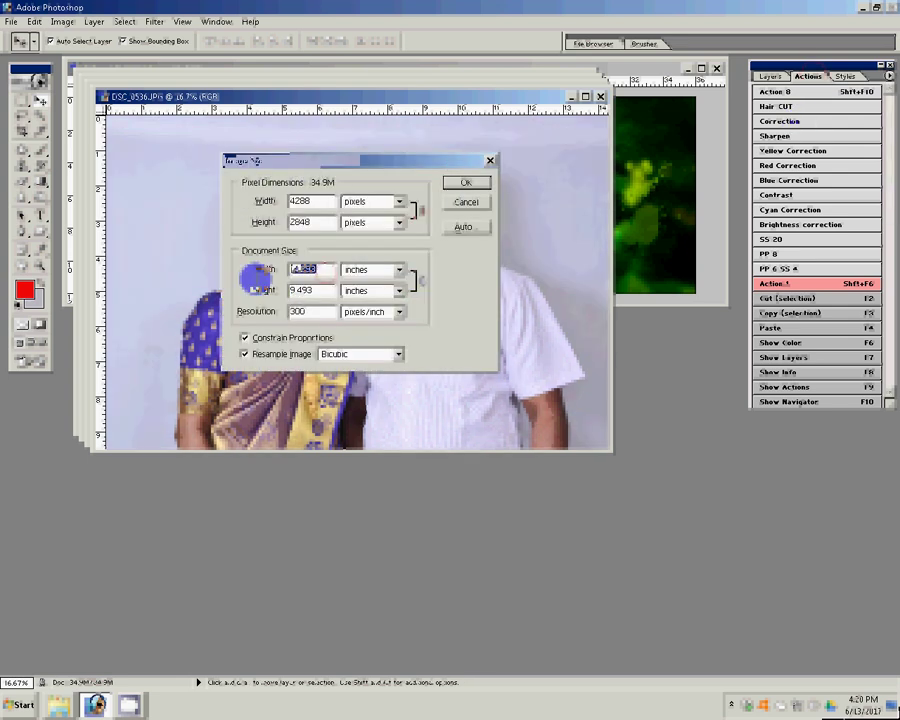
{"action": "type", "text": "8"}
{"action": "left_click", "coordinate": [465, 183]}
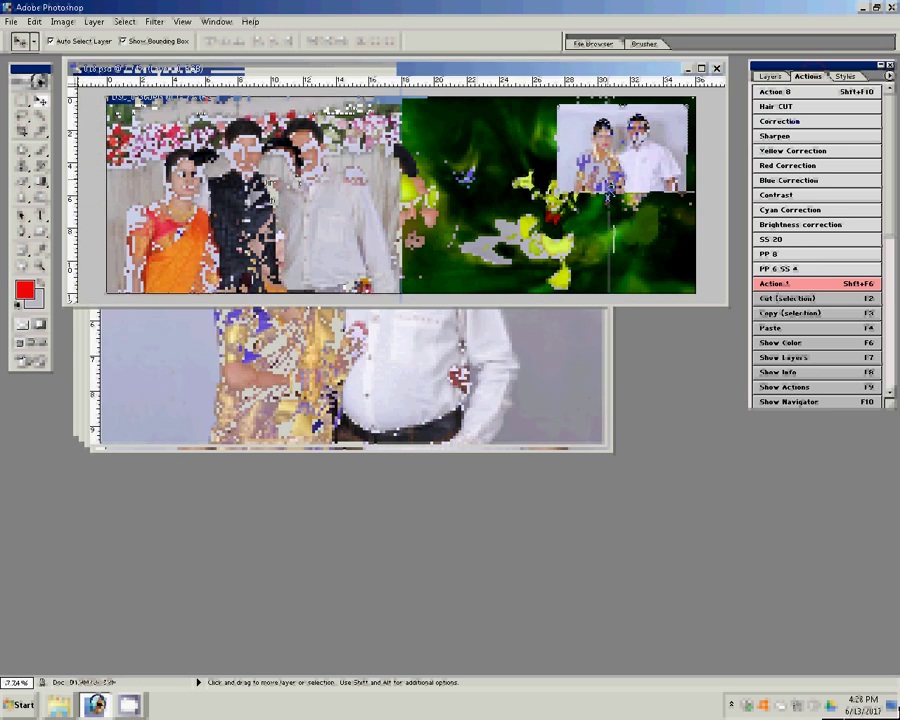
- Move the placed photo into the top-left grid cell and resize the next photo to 8 inches wide
{"action": "left_click", "coordinate": [449, 142]}
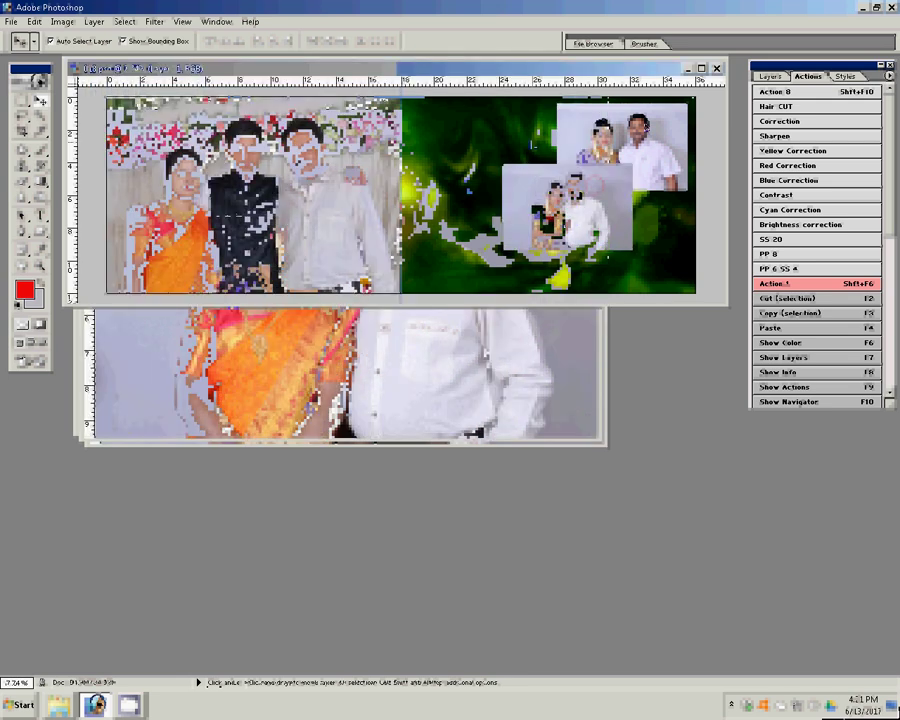
{"action": "left_click_drag", "start_coordinate": [594, 189], "coordinate": [511, 125]}
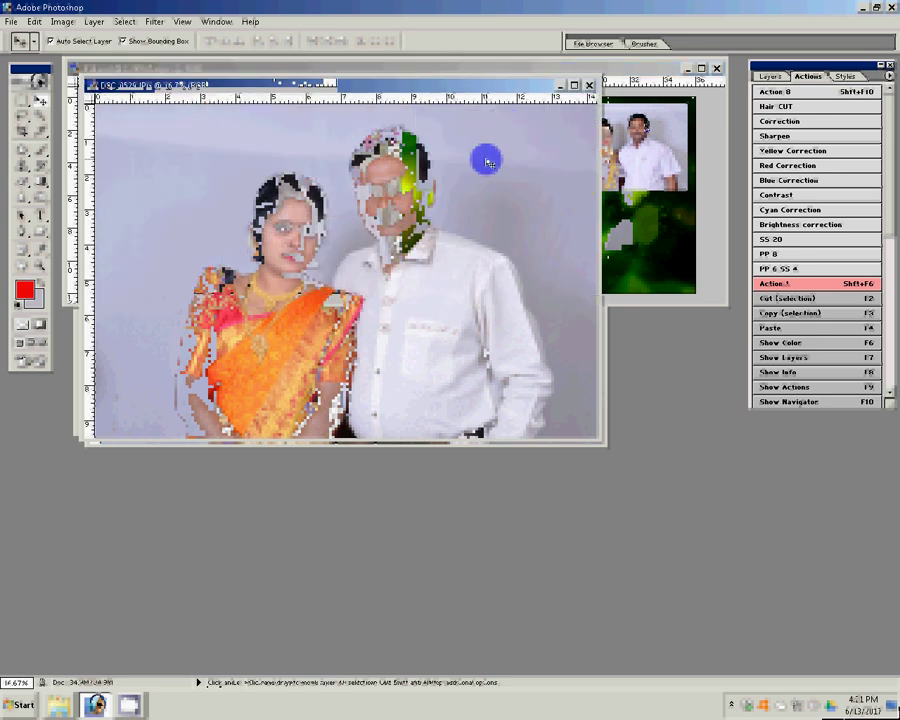
{"action": "double_click", "coordinate": [256, 272]}
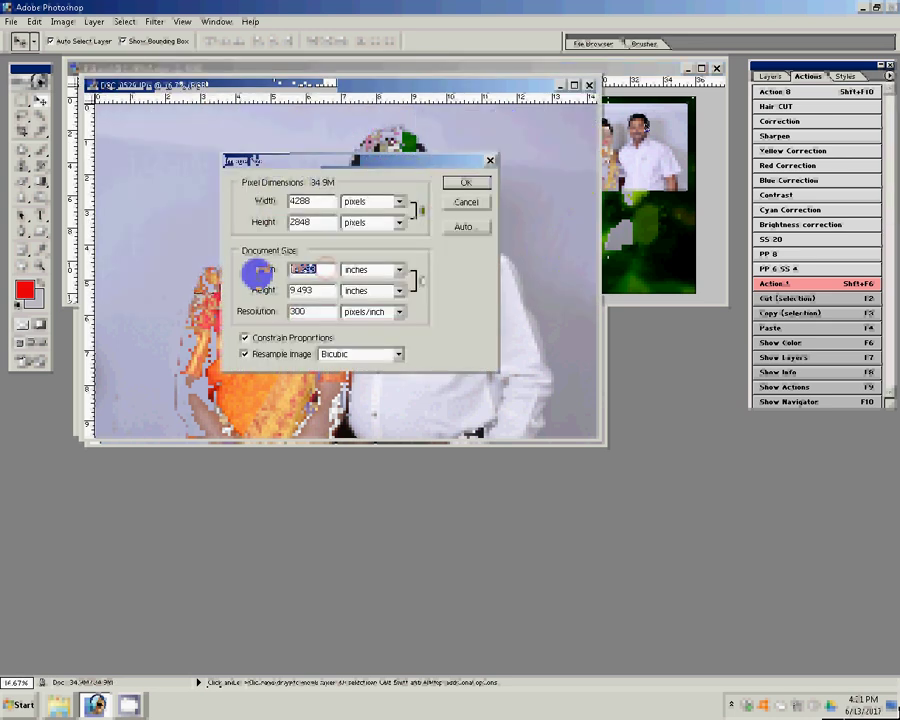
{"action": "type", "text": "8"}
{"action": "key", "text": "Return"}
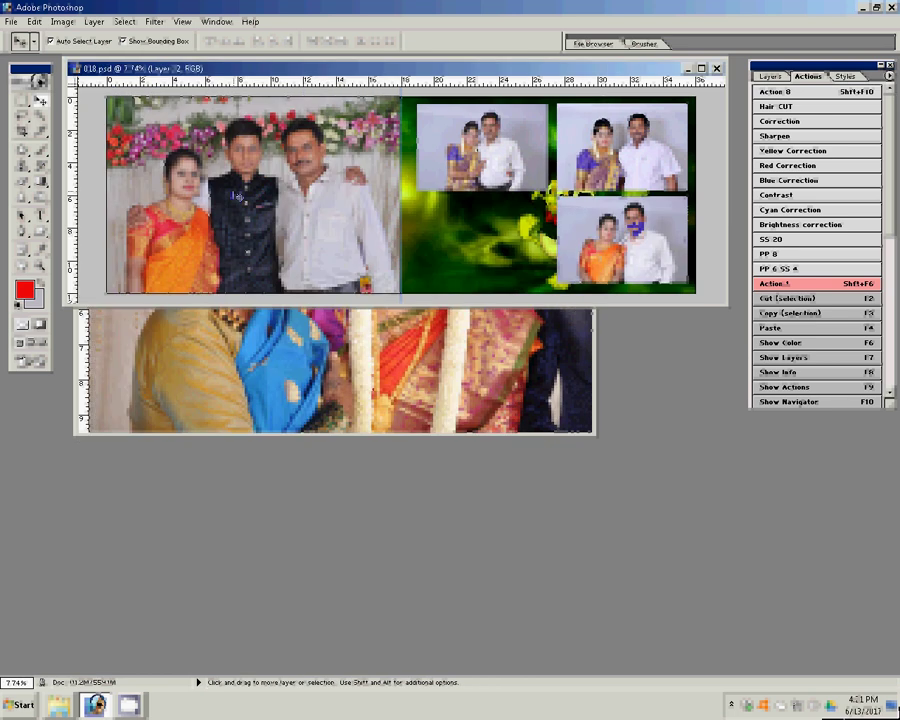
- Resize the DSC_0805 photo and return to the spread's layer list
{"action": "left_click", "coordinate": [510, 208]}
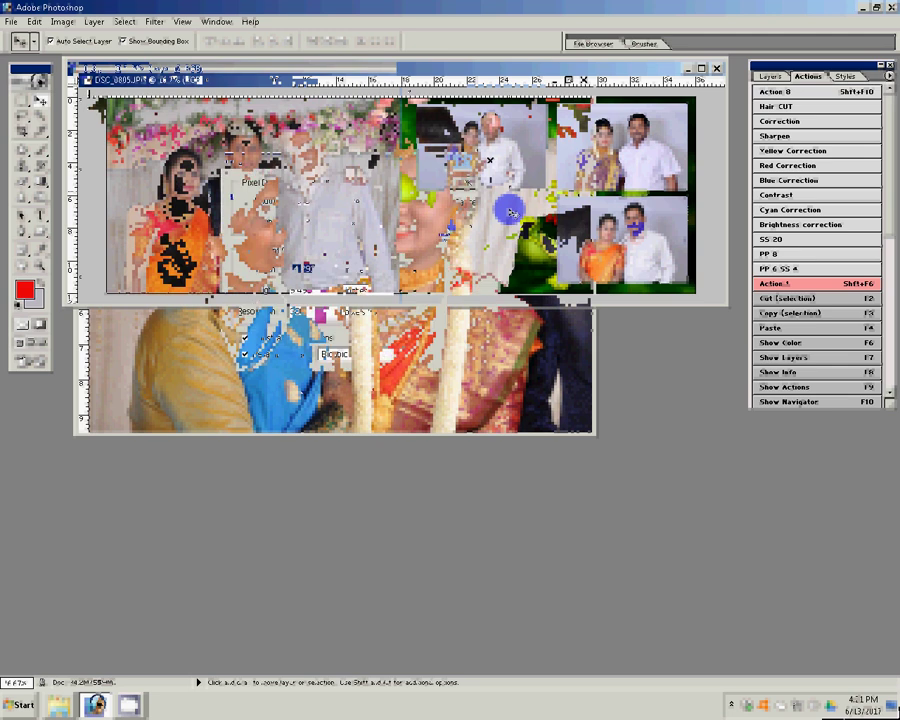
{"action": "key", "text": "Return"}
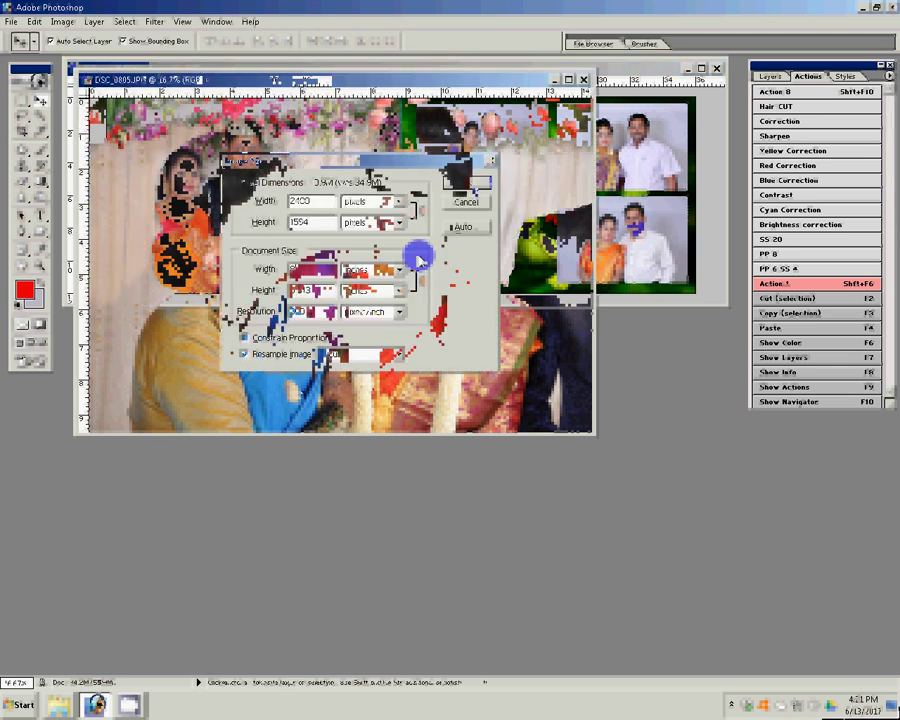
{"action": "left_click", "coordinate": [487, 190]}
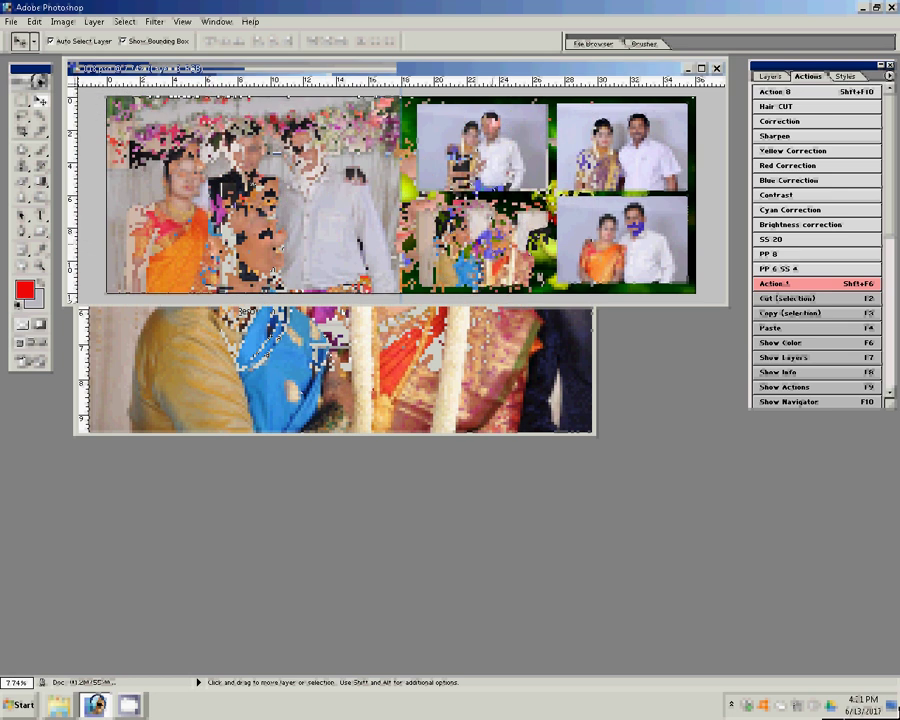
{"action": "left_click", "coordinate": [800, 375]}
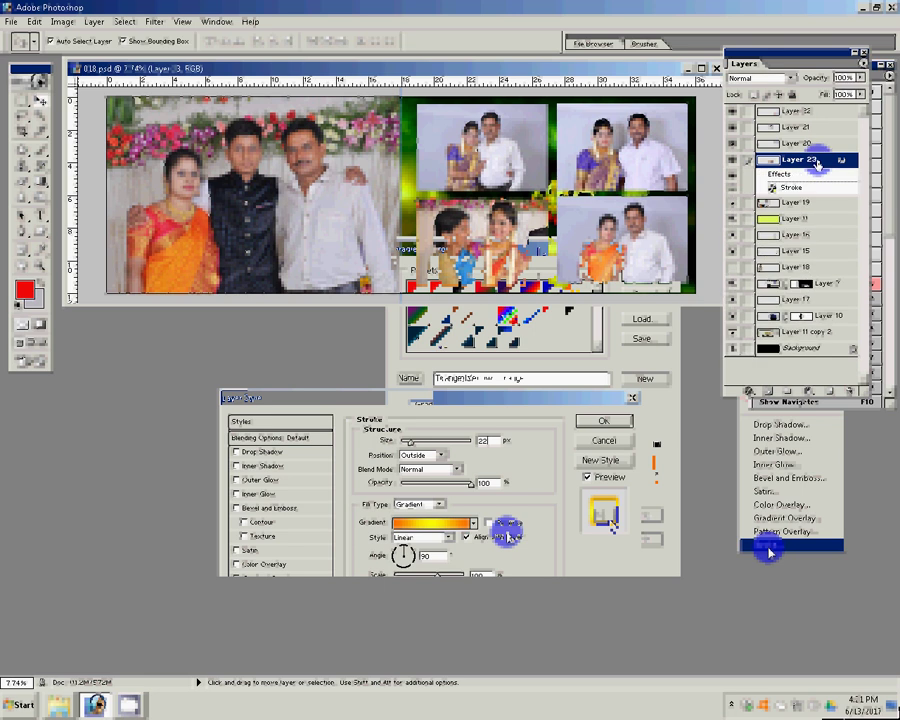
- Paste the copied orange gradient Stroke style onto the other couple photo layers
{"action": "mouse_move", "coordinate": [817, 163]}
{"action": "left_mouse_down"}
{"action": "mouse_move", "coordinate": [817, 273]}
{"action": "mouse_move", "coordinate": [824, 126]}
{"action": "left_mouse_up"}
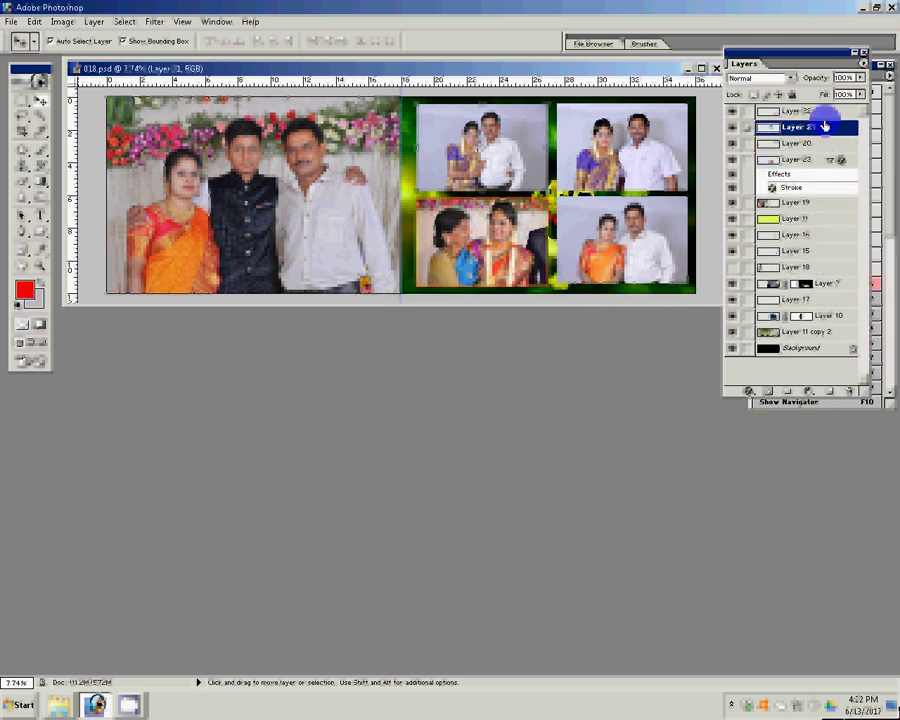
{"action": "double_click", "coordinate": [824, 126]}
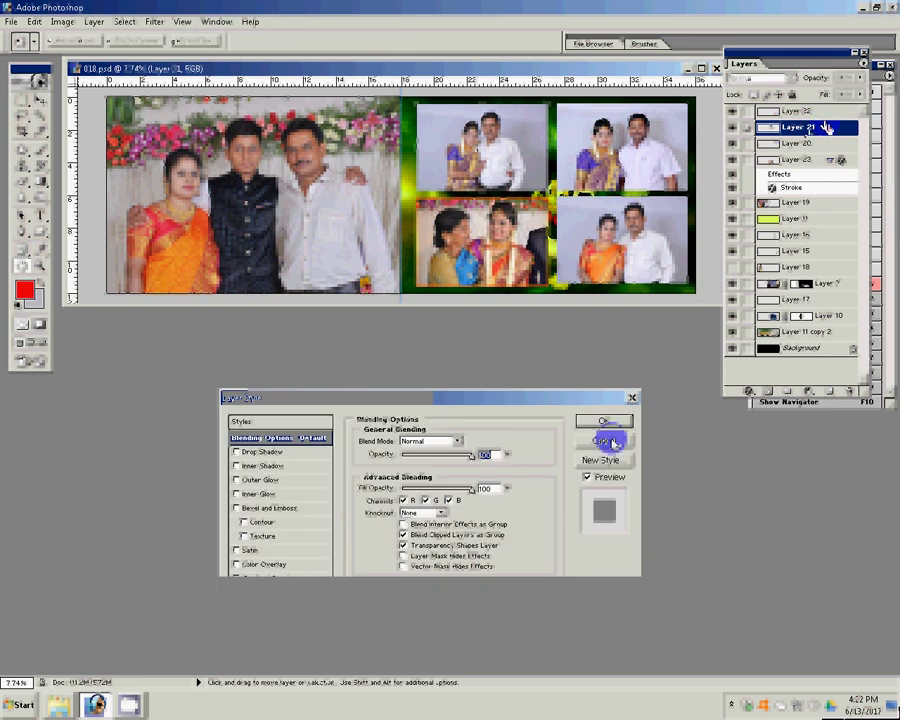
{"action": "right_click", "coordinate": [826, 127]}
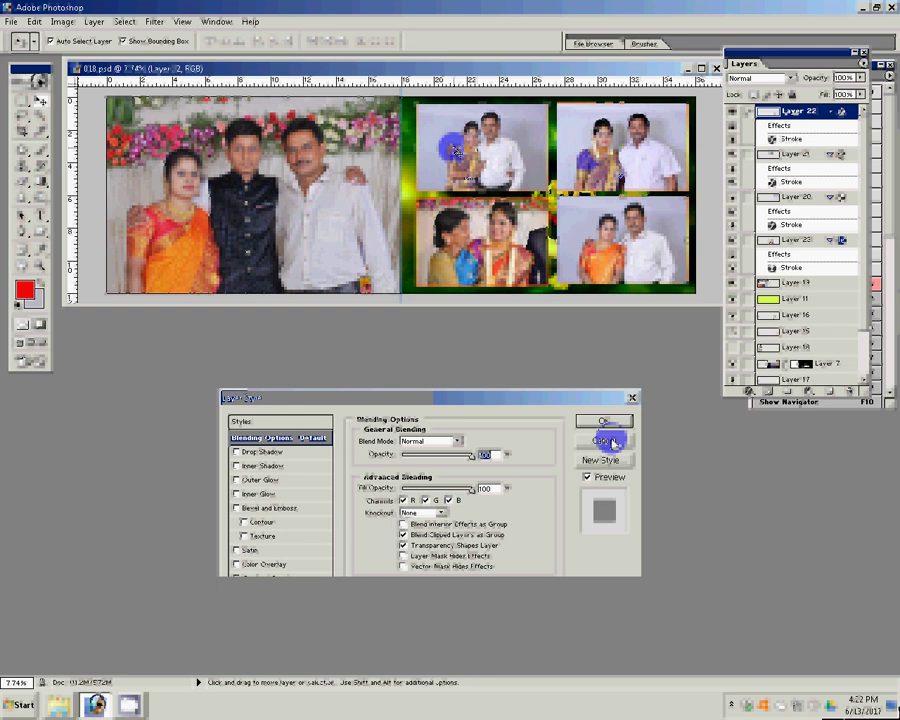
{"action": "left_click", "coordinate": [612, 442]}
{"action": "left_click", "coordinate": [800, 283]}
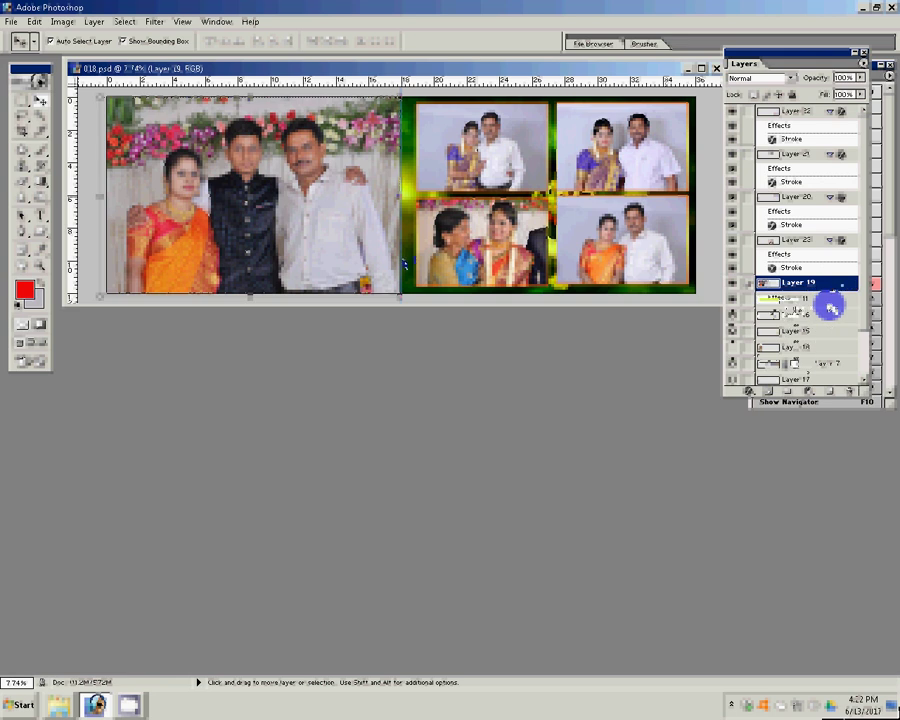
{"action": "key", "text": "ctrl+shift+s"}
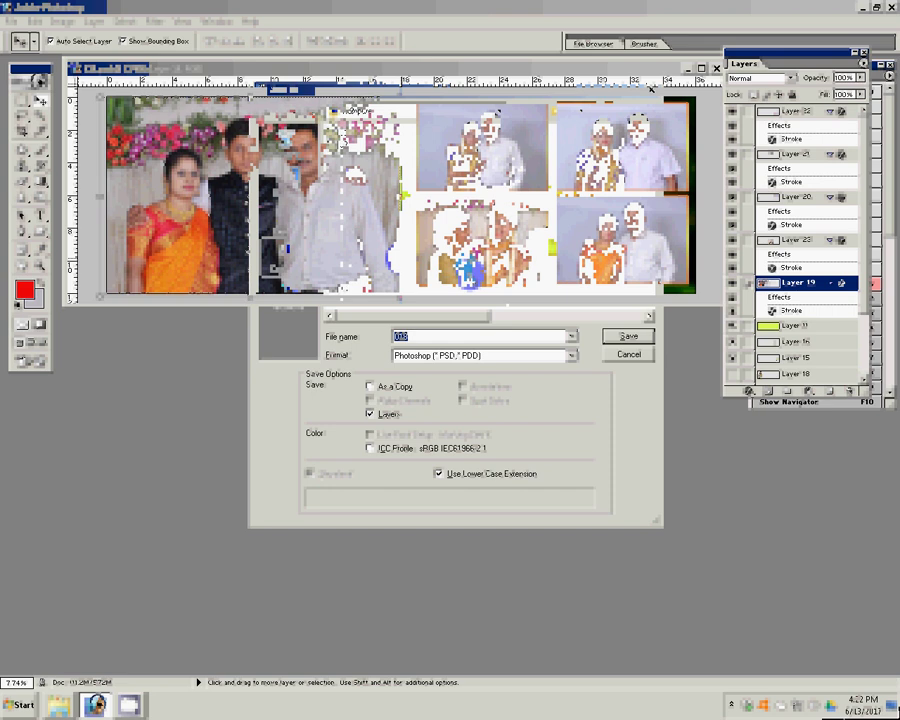
- Save the spread in the album folder as a layered PSD named 24
{"action": "double_click", "coordinate": [360, 216]}
{"action": "type", "text": "2"}
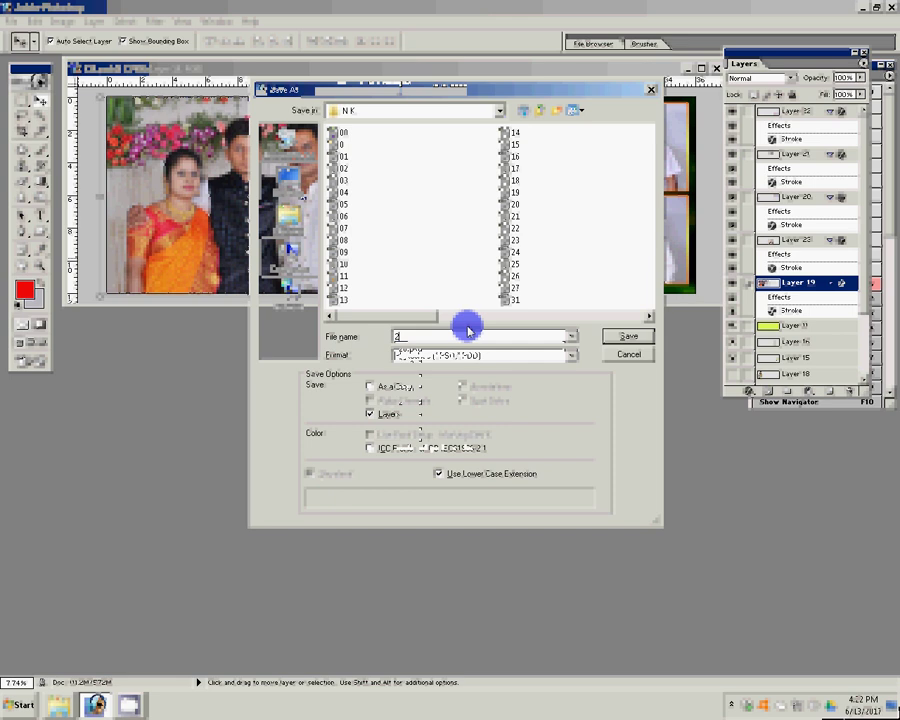
{"action": "type", "text": "4"}
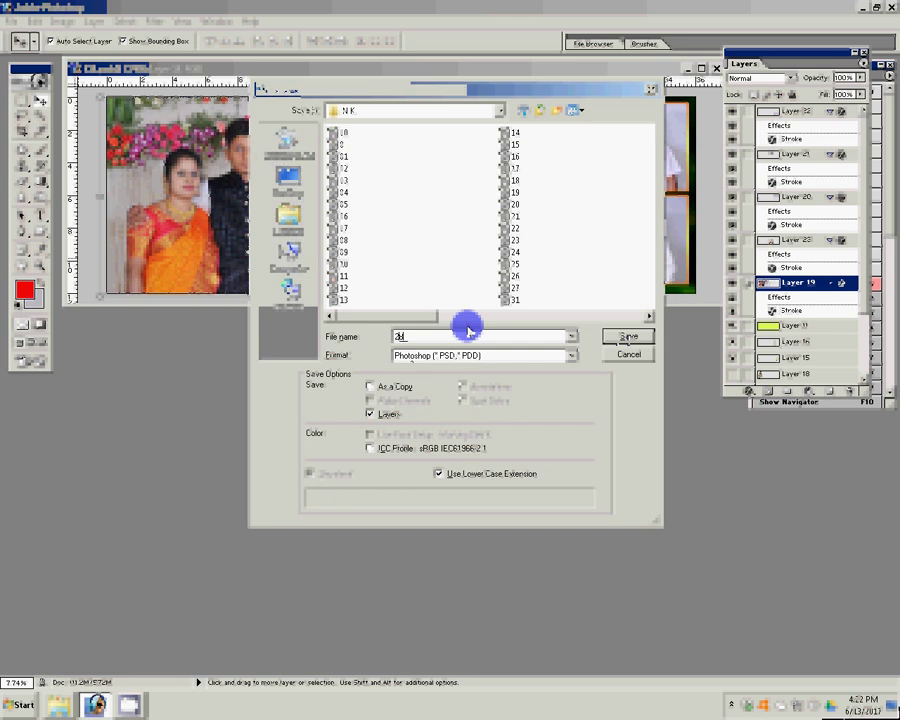
{"action": "left_click", "coordinate": [627, 336]}
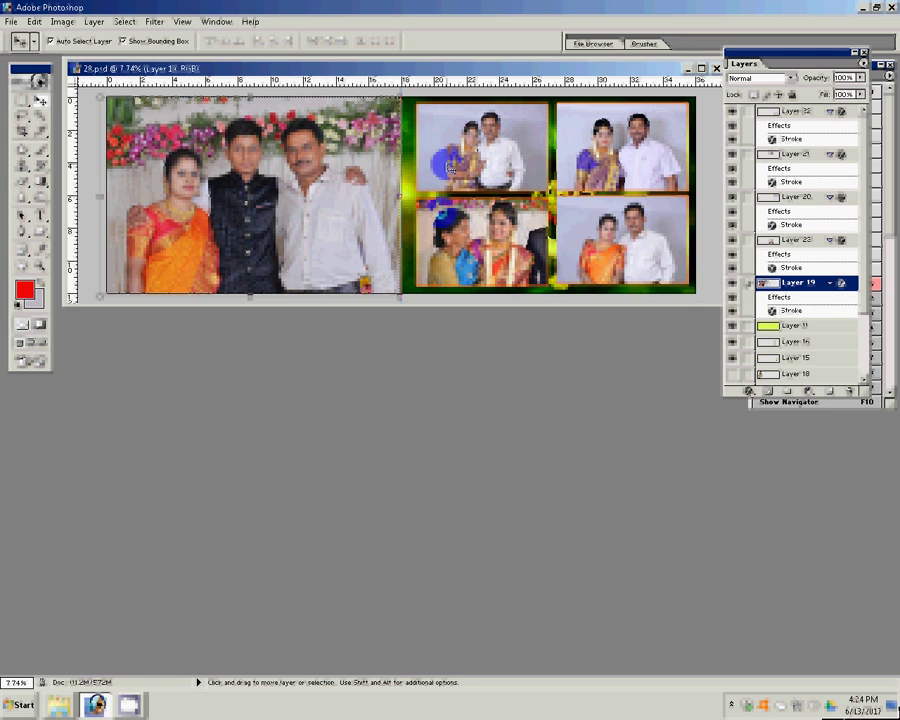
- Bring up the Open dialog and close leftover source photos like DSC_0835 without saving
{"action": "double_click", "coordinate": [460, 342]}
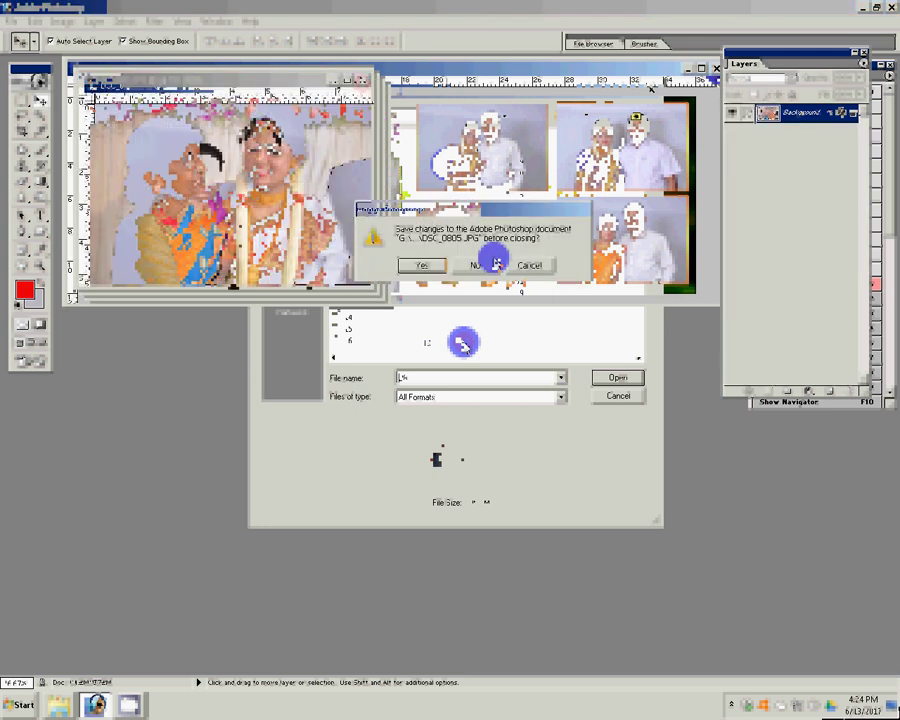
{"action": "left_click", "coordinate": [494, 263]}
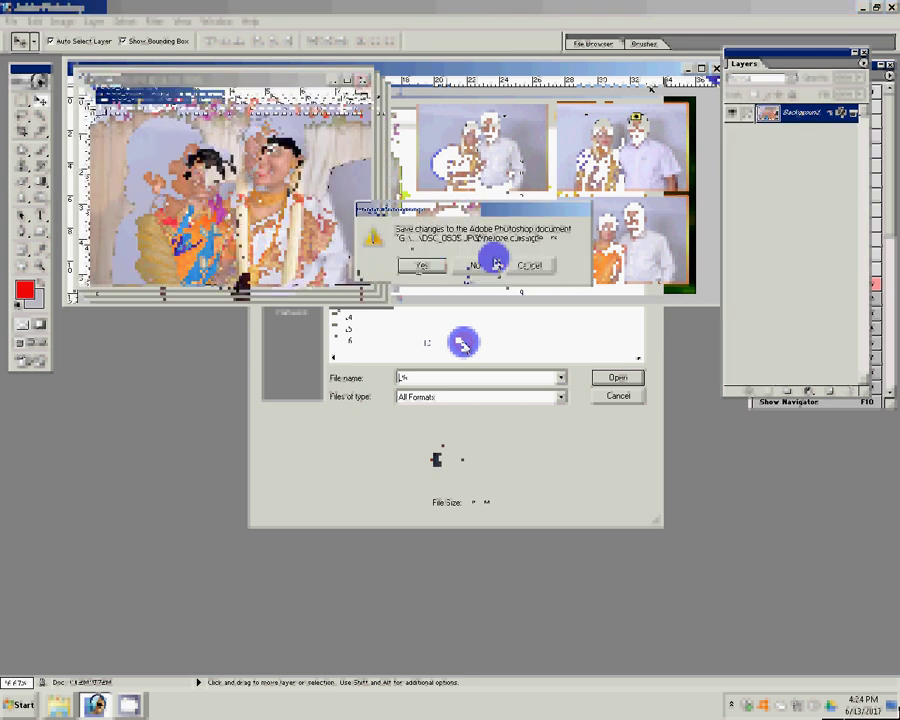
{"action": "left_click", "coordinate": [494, 263]}
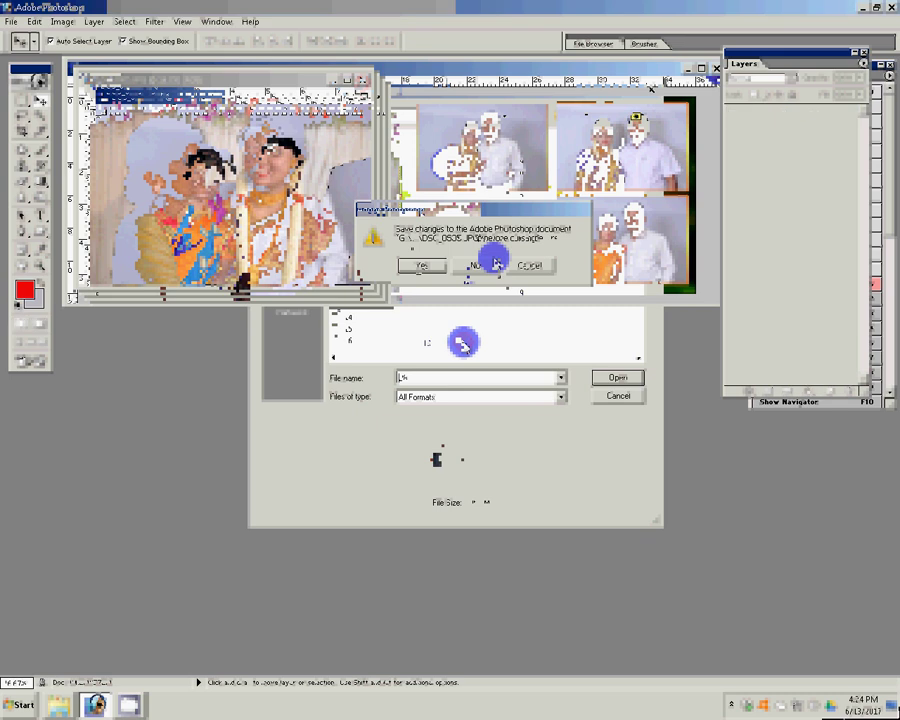